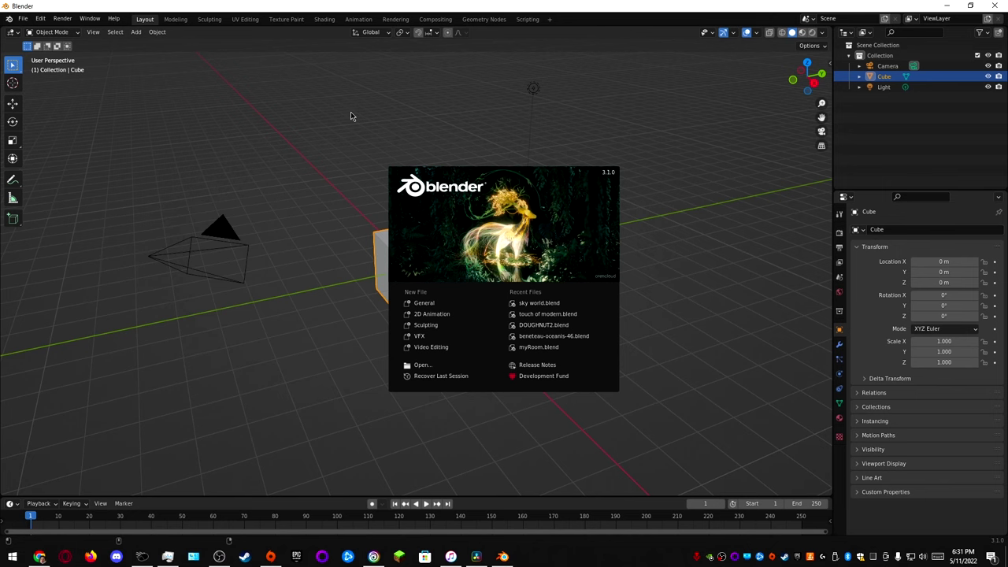
Start a new General file and raise the default cube 1 m along the Z axis.
click(433, 304)
scroll(426, 271, down, 5)
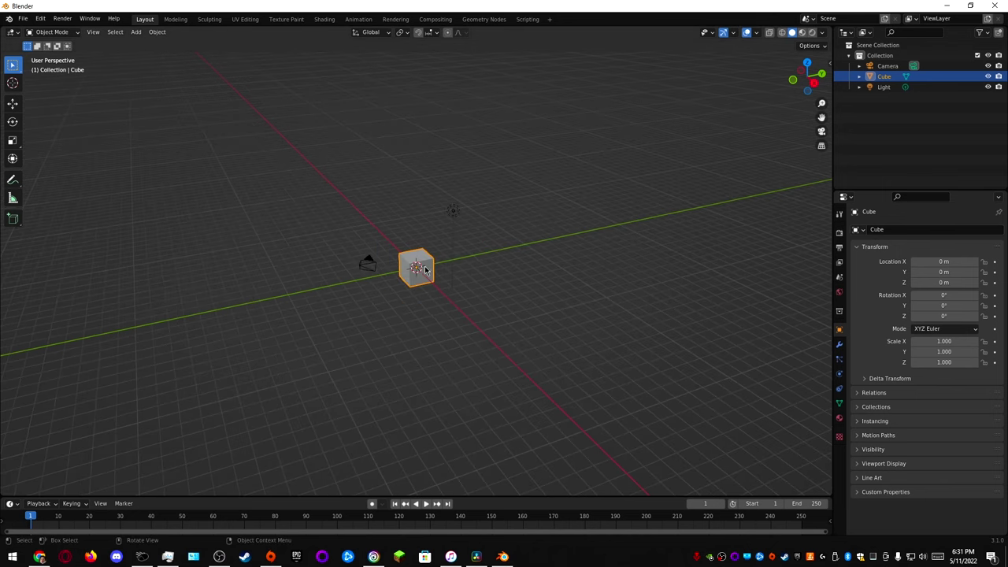
text(gz1)
key(Return)
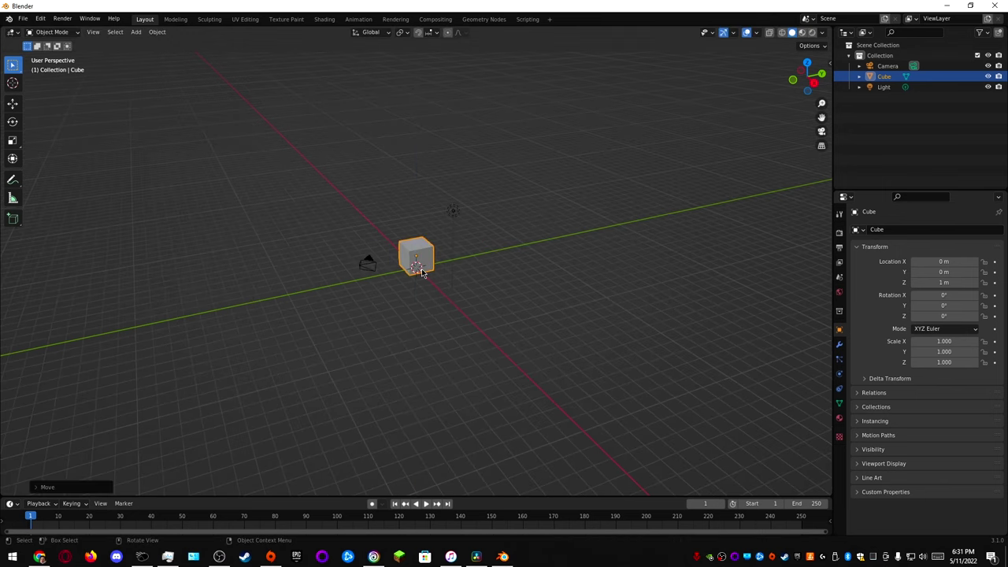
Add a plane beneath the cube and scale it up uniformly to about 12.1 as a ground surface.
scroll(427, 307, up, 2)
key(shift+a)
mouse_move(428, 303)
click(472, 70)
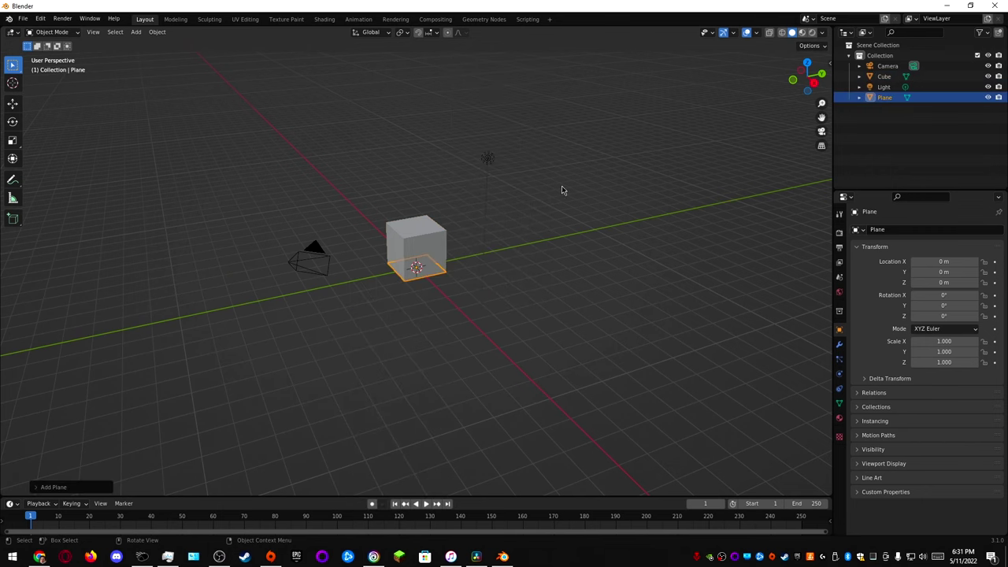
key(s)
click(98, 202)
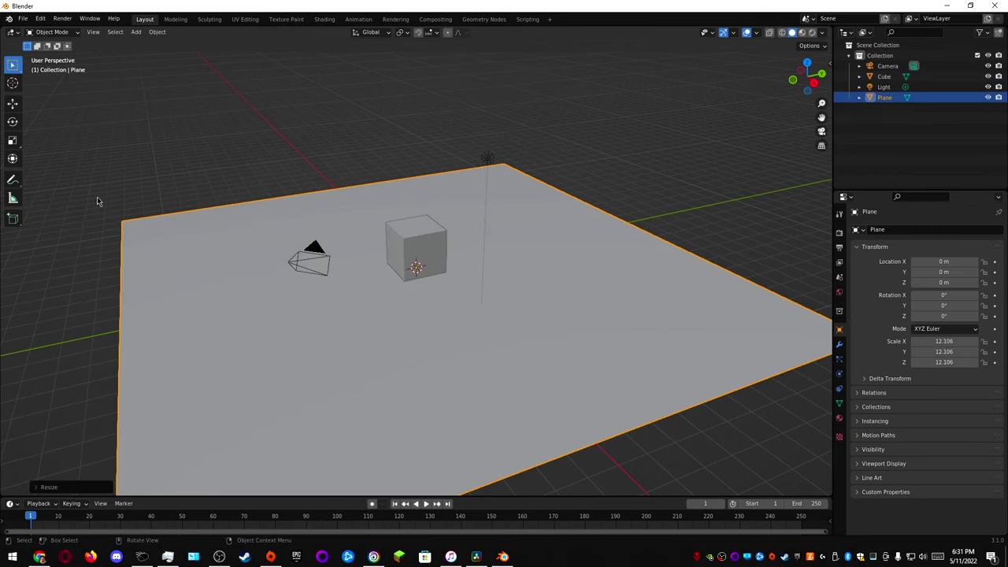
Set the render engine to Cycles with GPU Compute as the device, and collapse the Sampling settings.
click(838, 231)
click(938, 229)
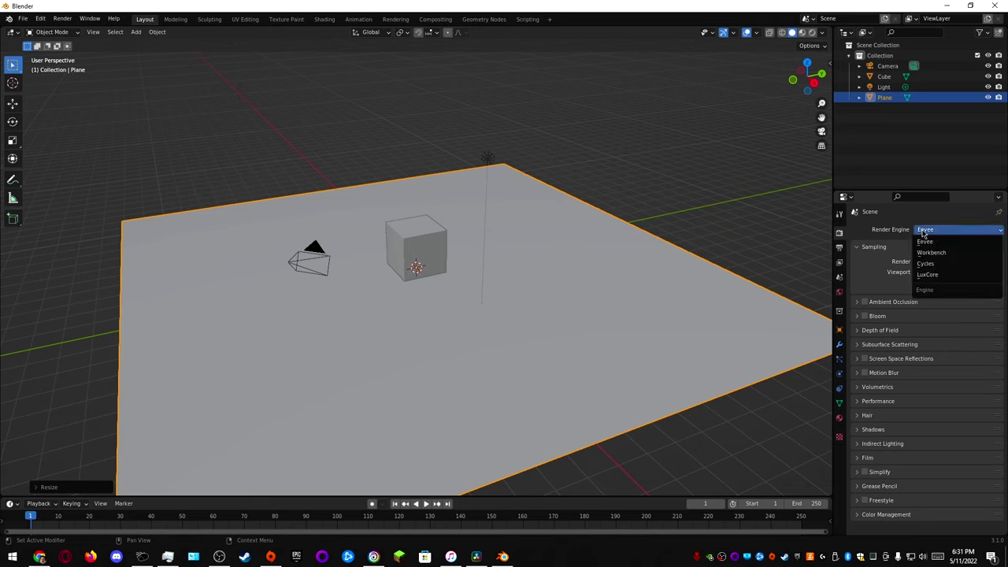
click(937, 263)
click(945, 256)
click(937, 270)
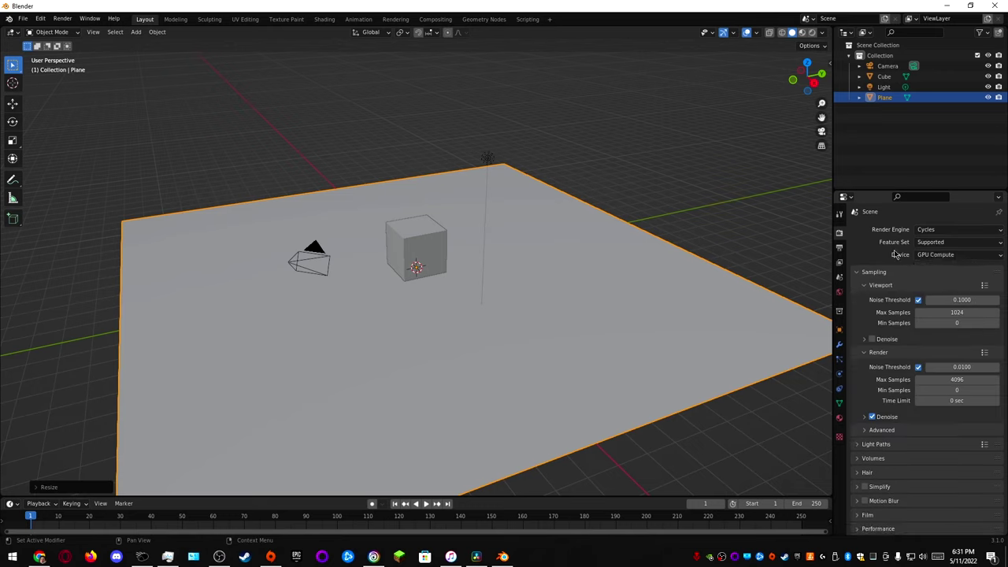
click(874, 272)
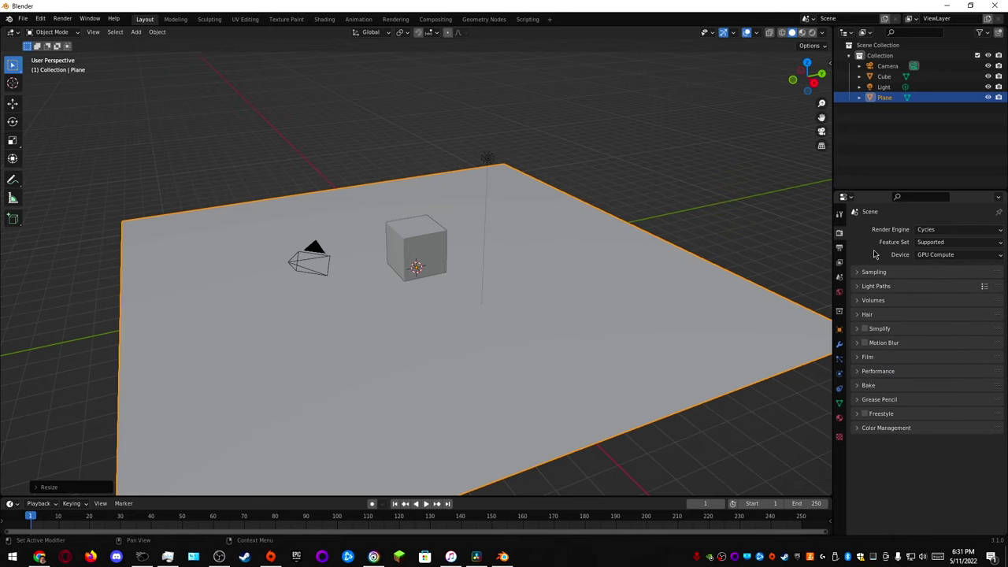
Deselect the plane and switch the 3D viewport to Rendered shading.
click(622, 185)
key(z)
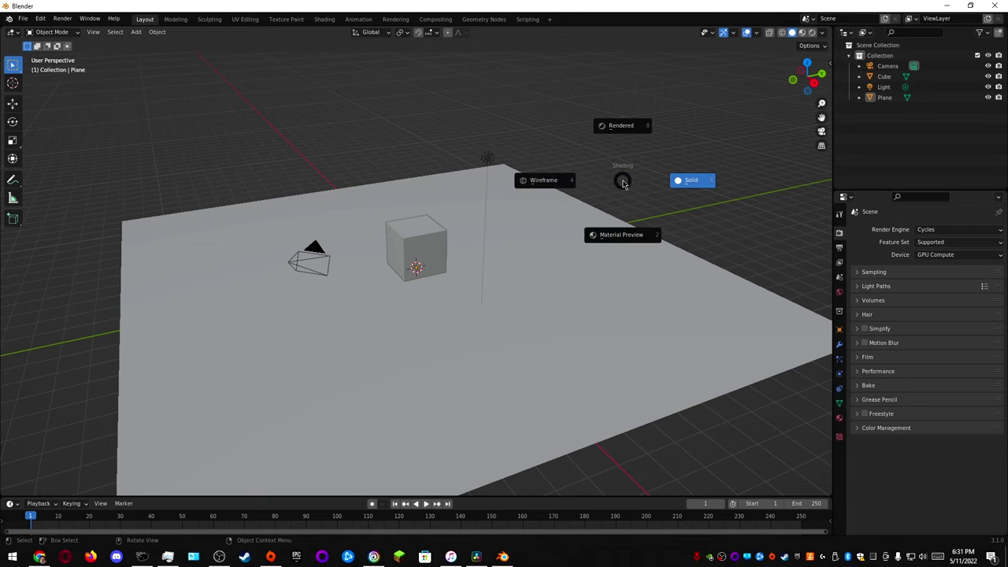
click(622, 128)
middle_drag(543, 189, 560, 181)
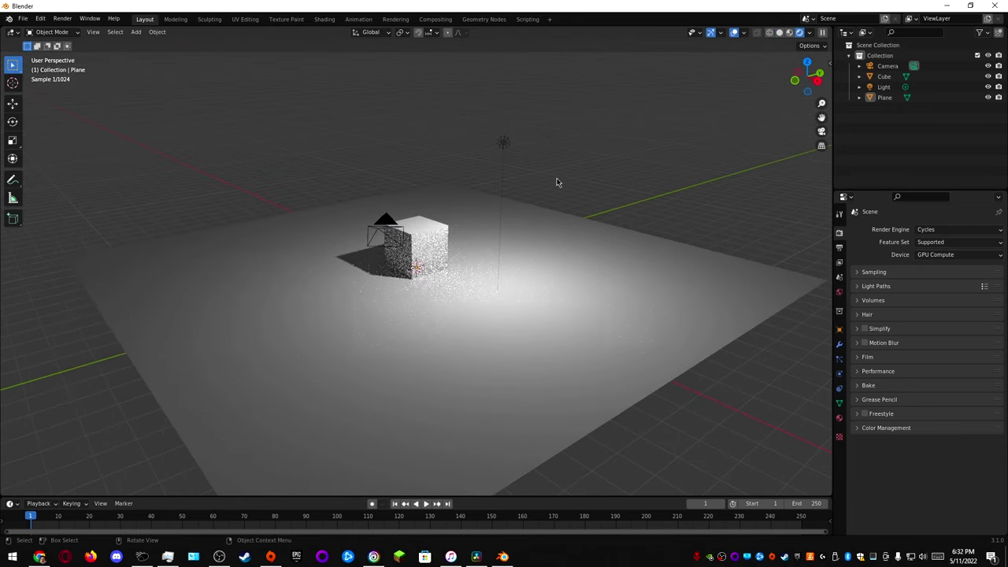
Split the 3D viewport and make the new area a Shader Editor showing the World nodes with its sidebar hidden.
mouse_move(53, 36)
mouse_down()
mouse_move(281, 47)
mouse_move(321, 60)
mouse_up()
click(15, 31)
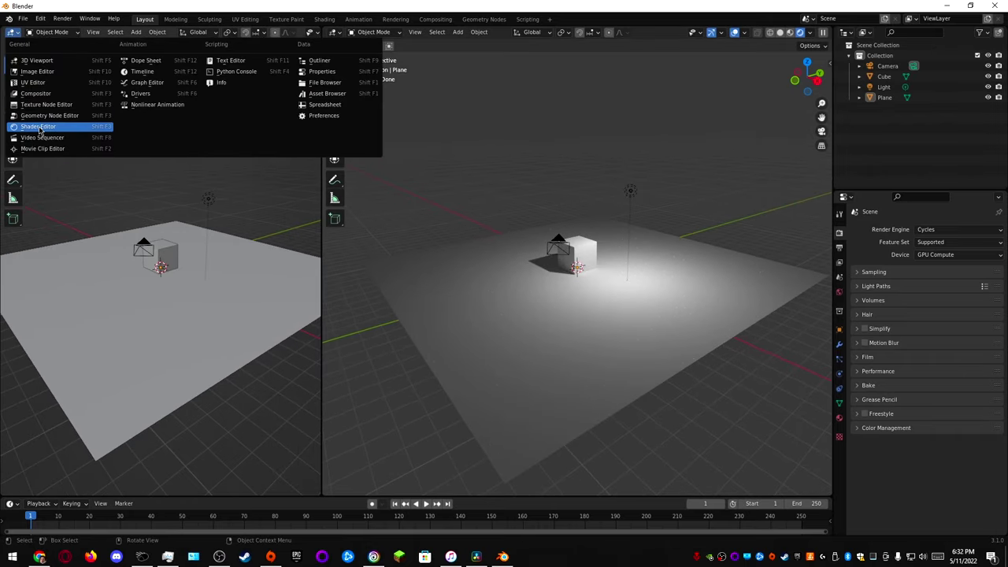
click(39, 127)
click(56, 33)
click(59, 60)
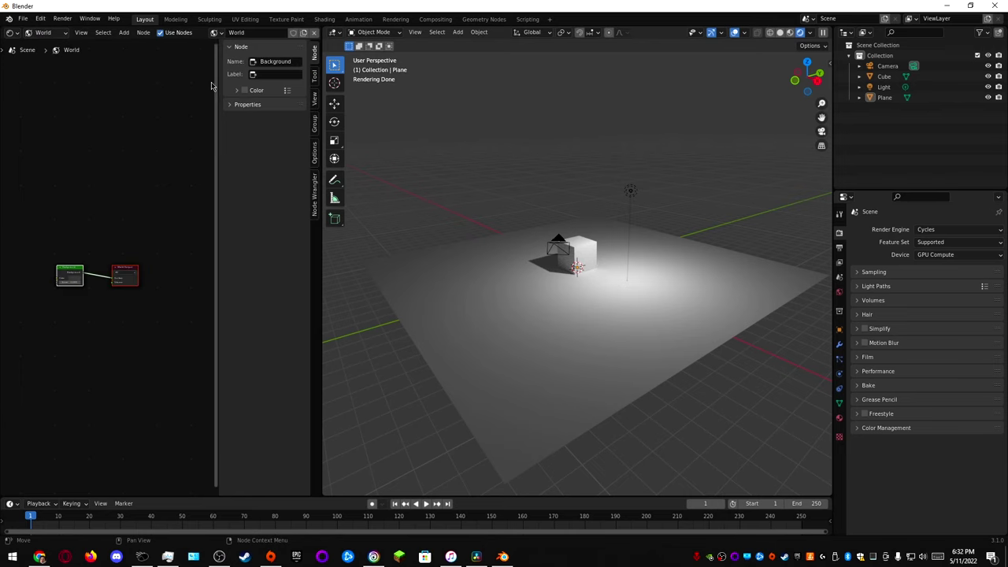
drag(220, 101, 307, 102)
Search the add-on preferences for "node" to check that Node Wrangler is enabled, and save the preferences.
click(40, 19)
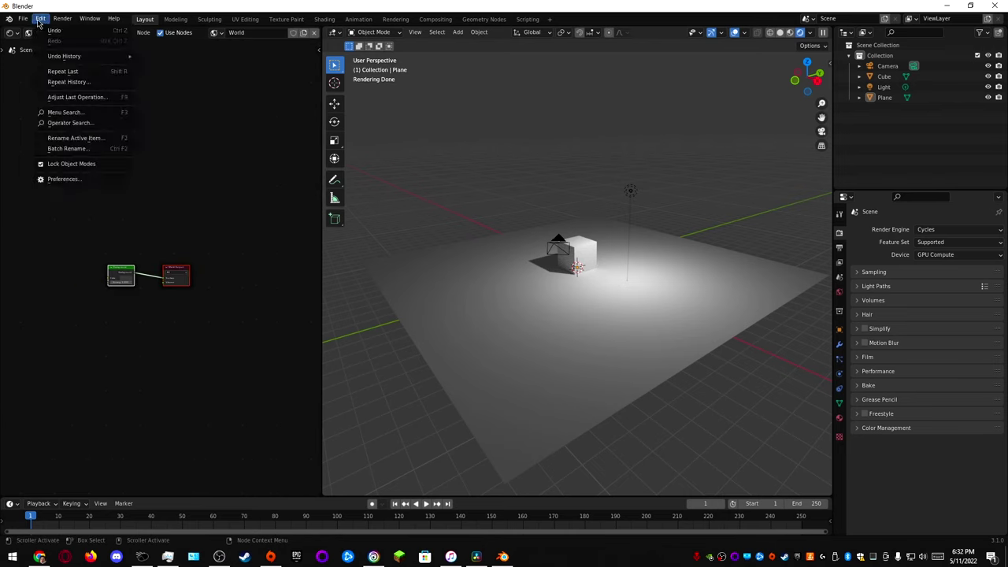
click(79, 178)
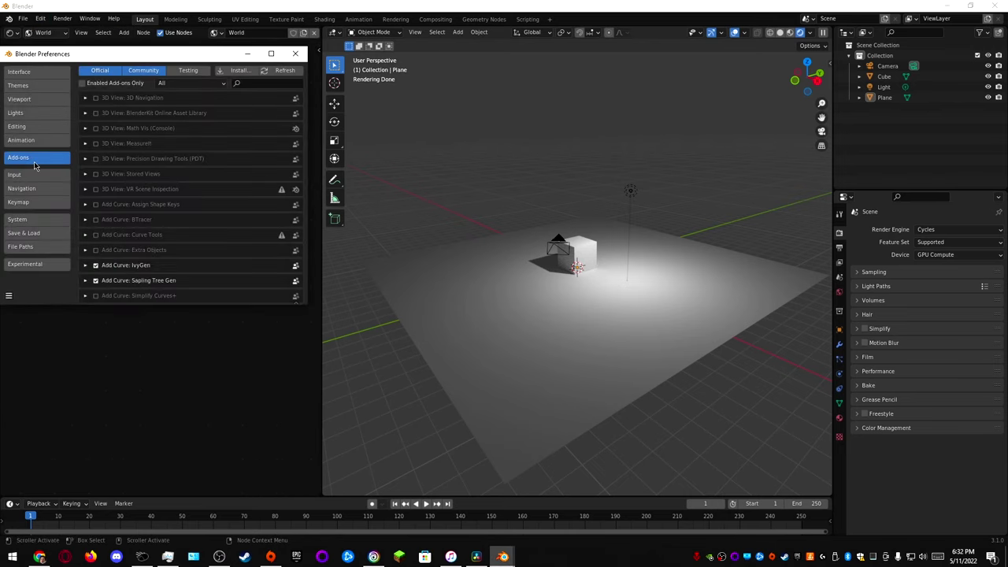
click(243, 83)
text(node)
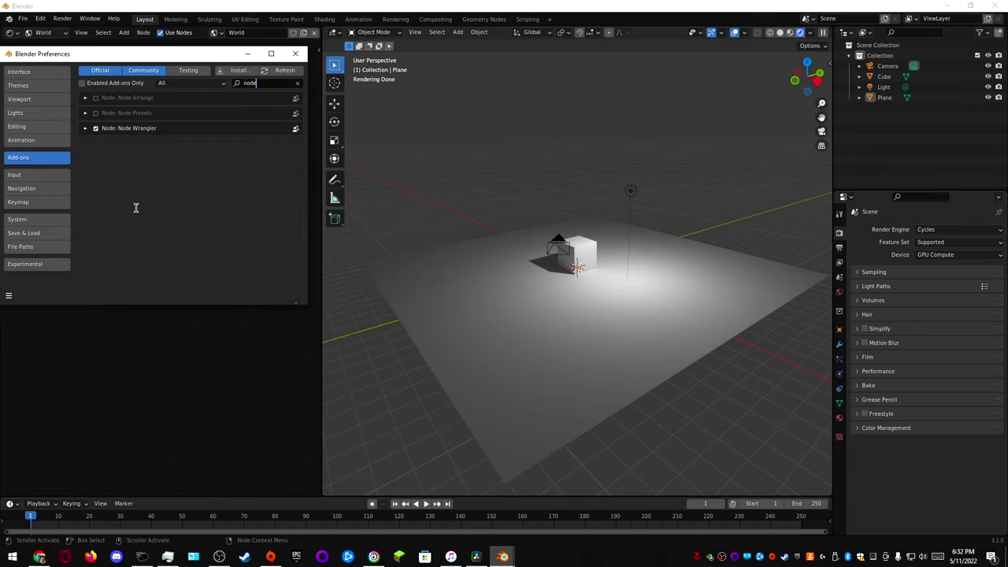
click(8, 295)
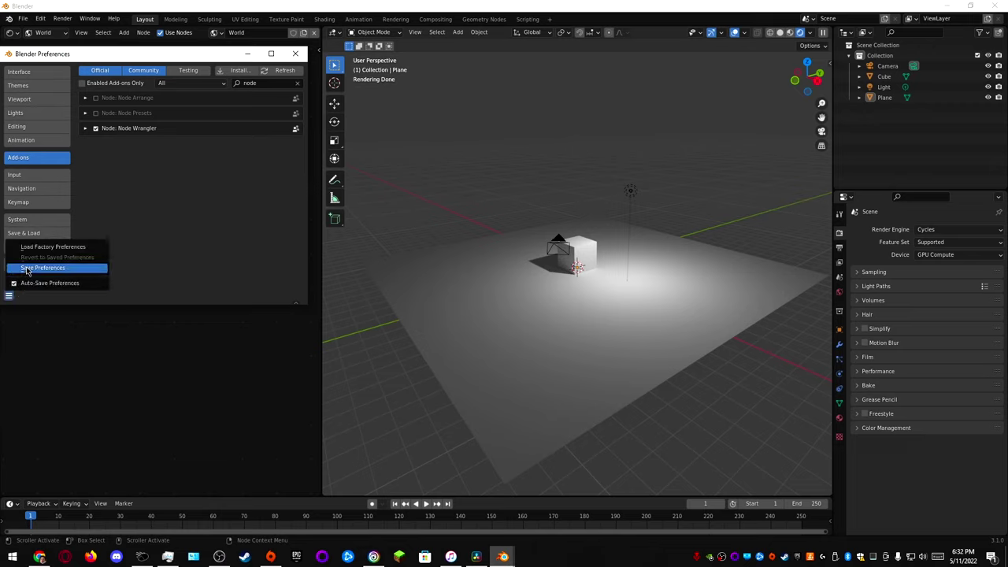
click(32, 265)
click(295, 53)
Add a Sky Texture node before the Background node and connect its Color output to the Background's Color input.
click(166, 227)
scroll(165, 228, up, 5)
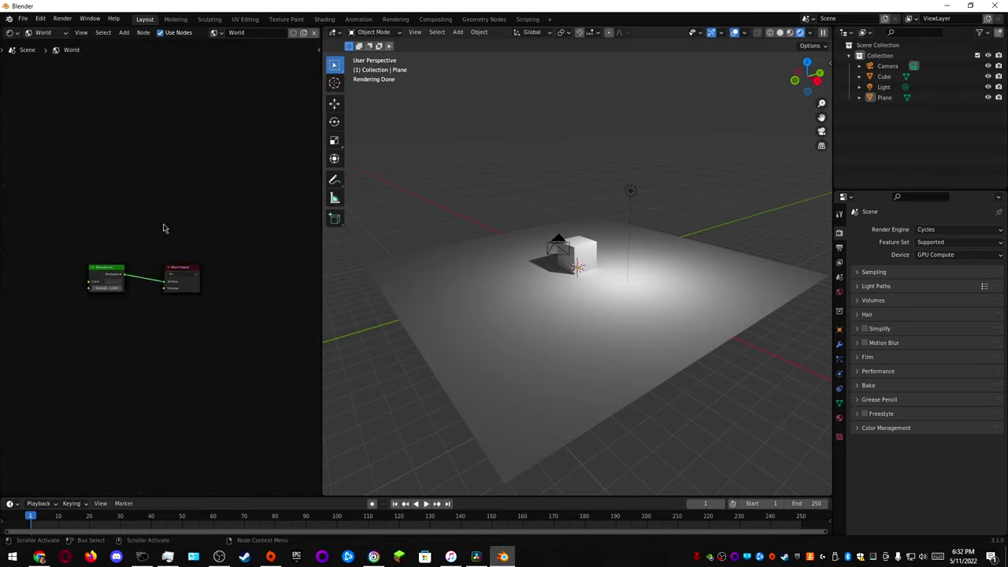
middle_drag(126, 242, 214, 196)
scroll(203, 216, up, 2)
middle_drag(221, 245, 180, 255)
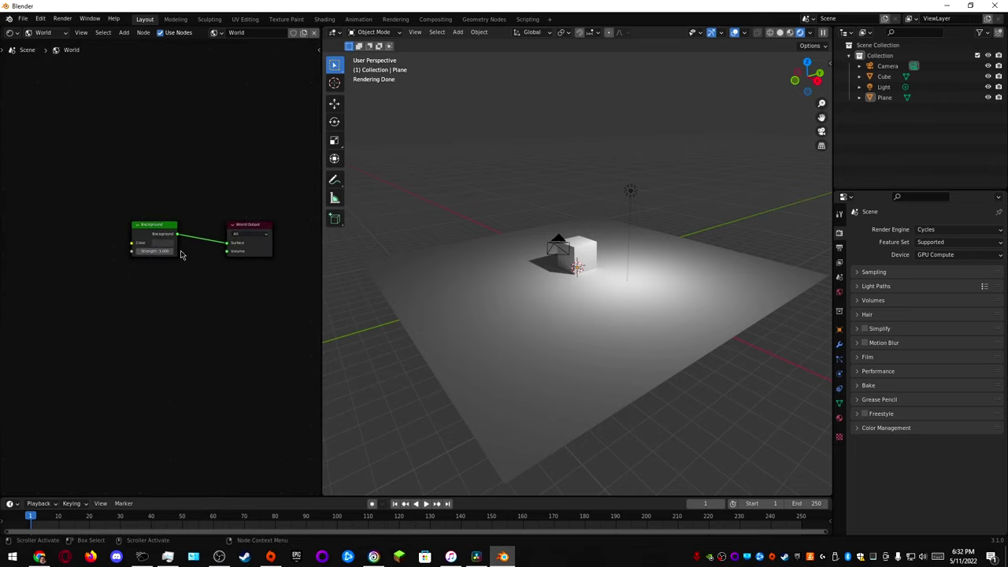
key(shift+a)
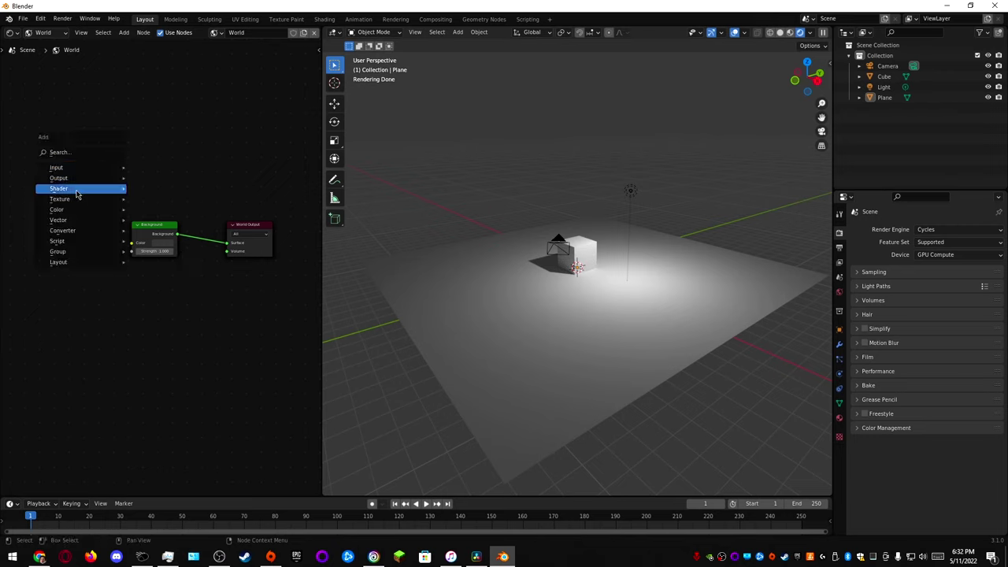
mouse_move(74, 198)
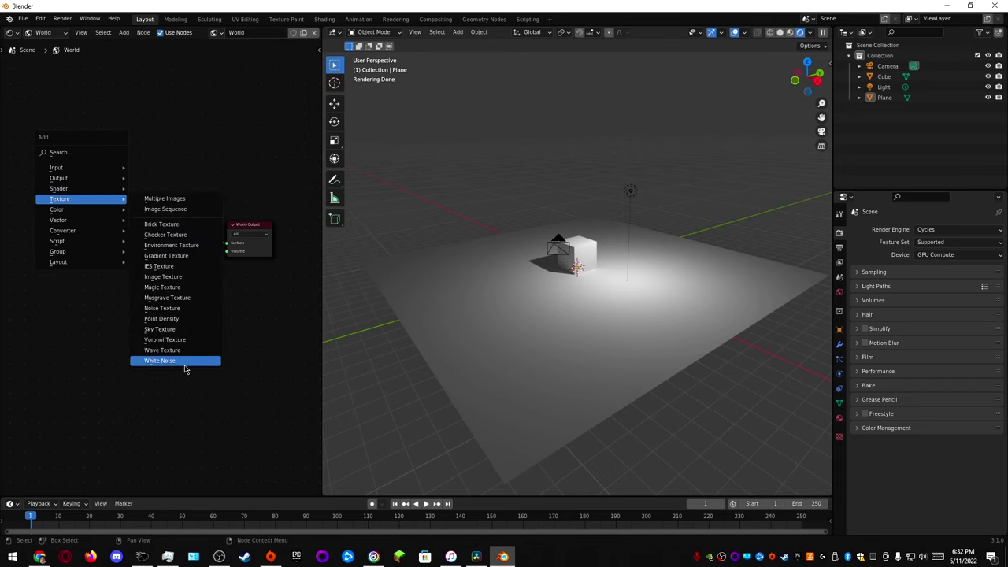
click(160, 329)
click(41, 194)
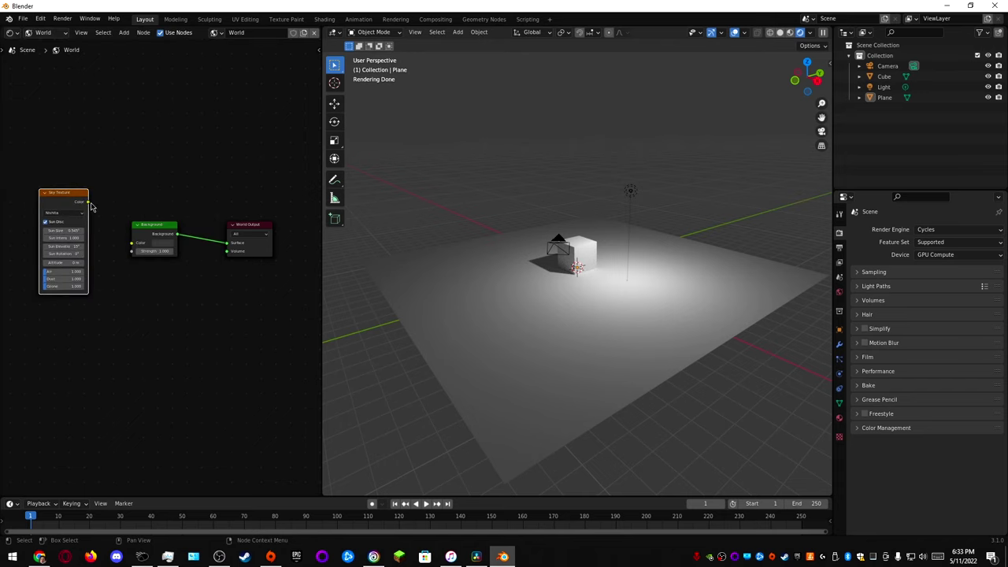
drag(130, 247, 131, 242)
Reduce the Background node's strength to 0.2 and further to 0.15.
middle_drag(477, 268, 662, 324)
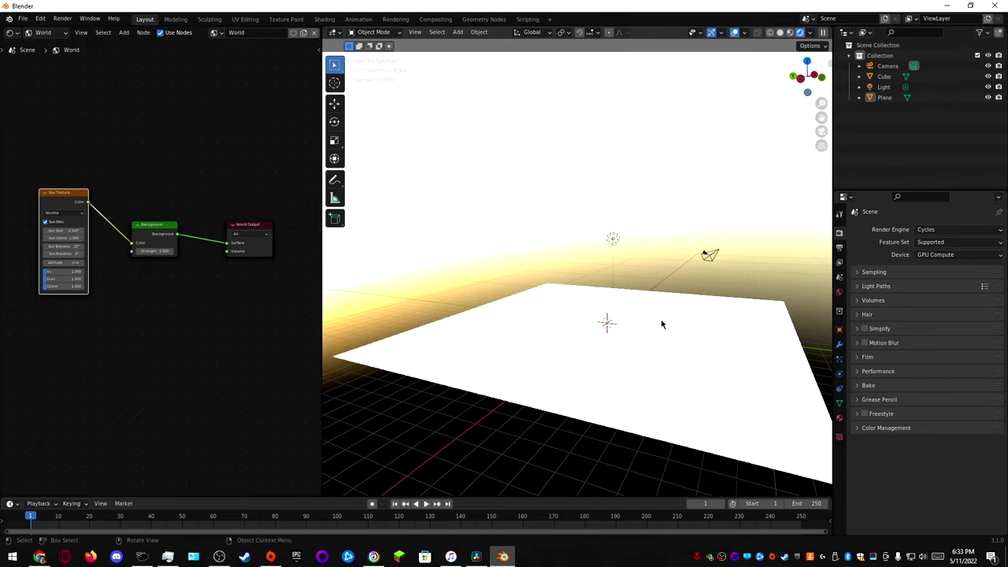
middle_drag(776, 307, 587, 329)
middle_drag(590, 219, 558, 207)
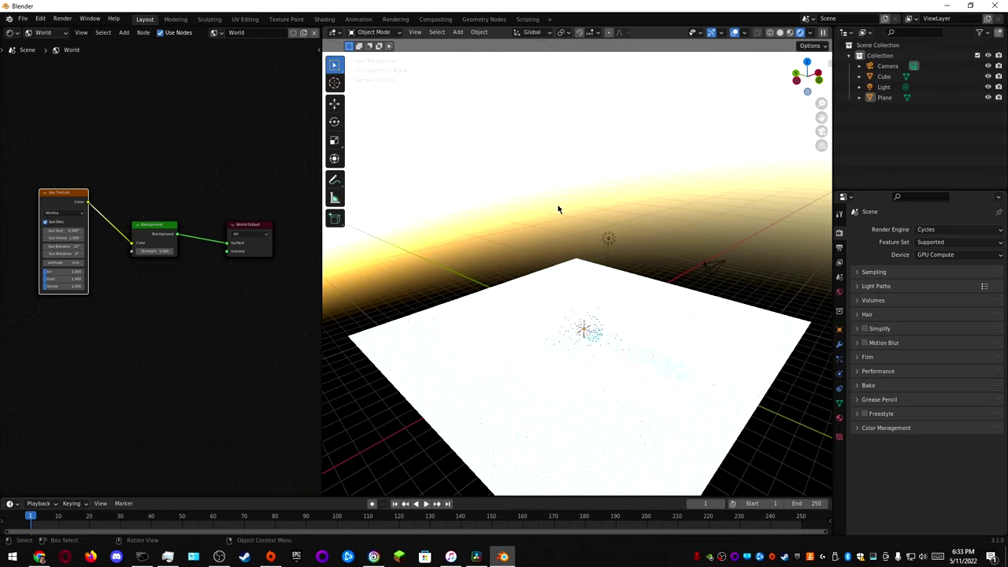
scroll(214, 251, up, 4)
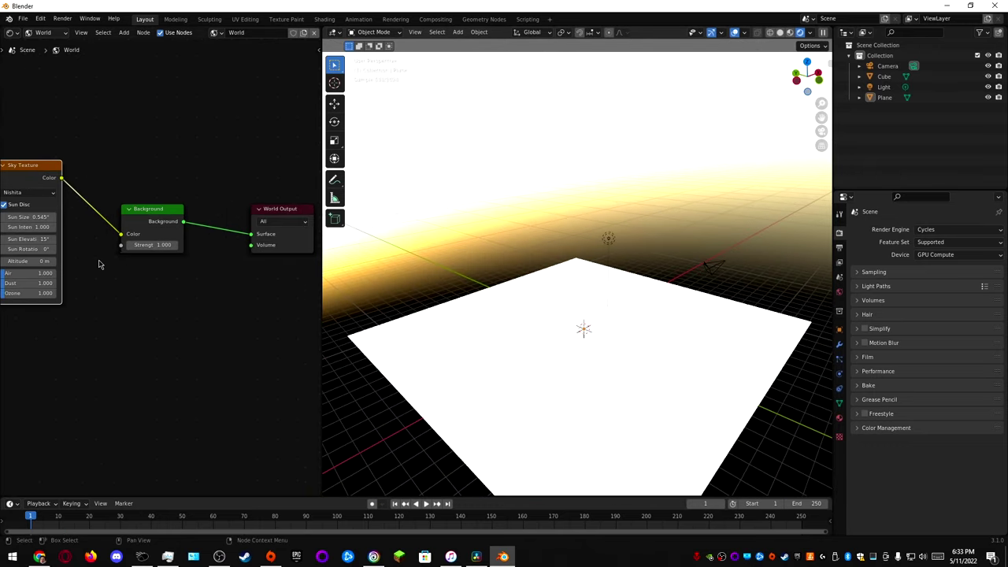
middle_drag(101, 261, 179, 254)
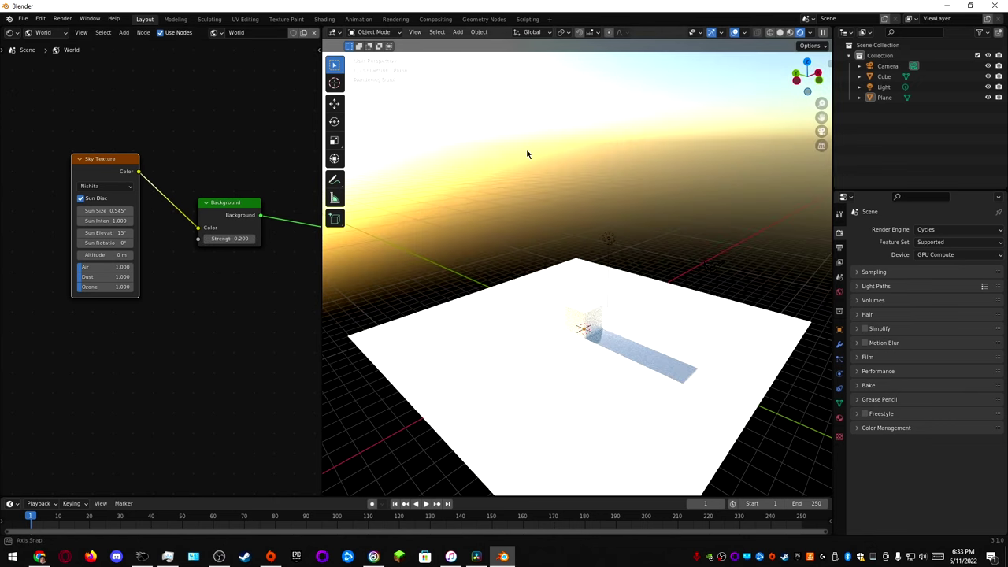
middle_drag(528, 154, 549, 135)
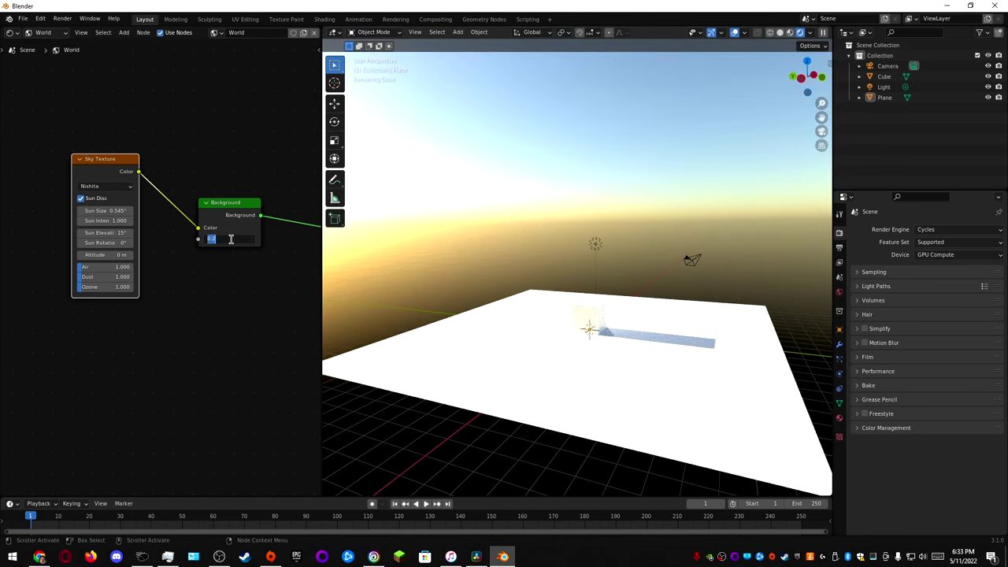
key(Return)
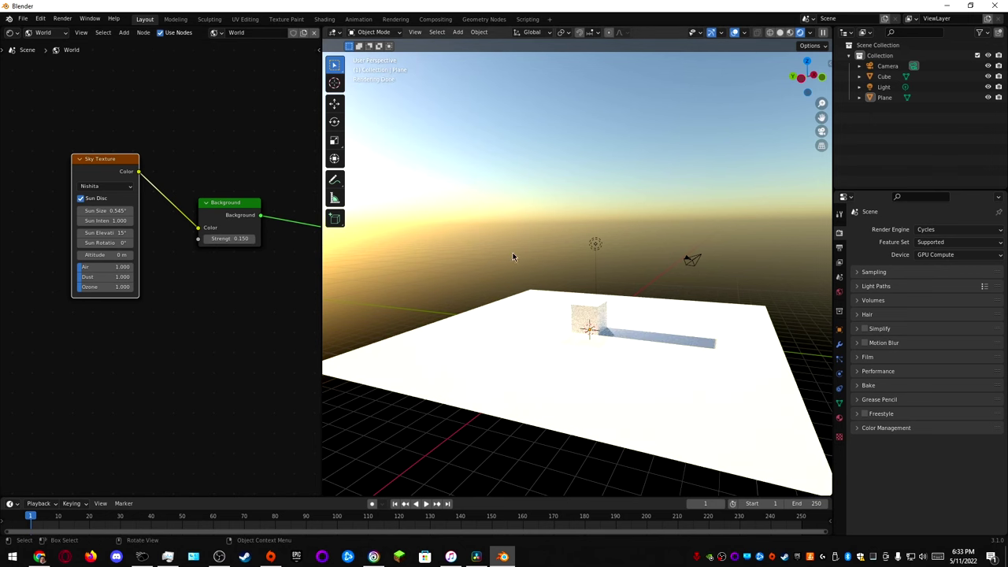
Delete the default light from the scene.
mouse_move(523, 239)
middle_down()
mouse_move(612, 274)
mouse_move(553, 235)
mouse_move(484, 244)
mouse_move(529, 250)
middle_up()
click(554, 235)
key(Delete)
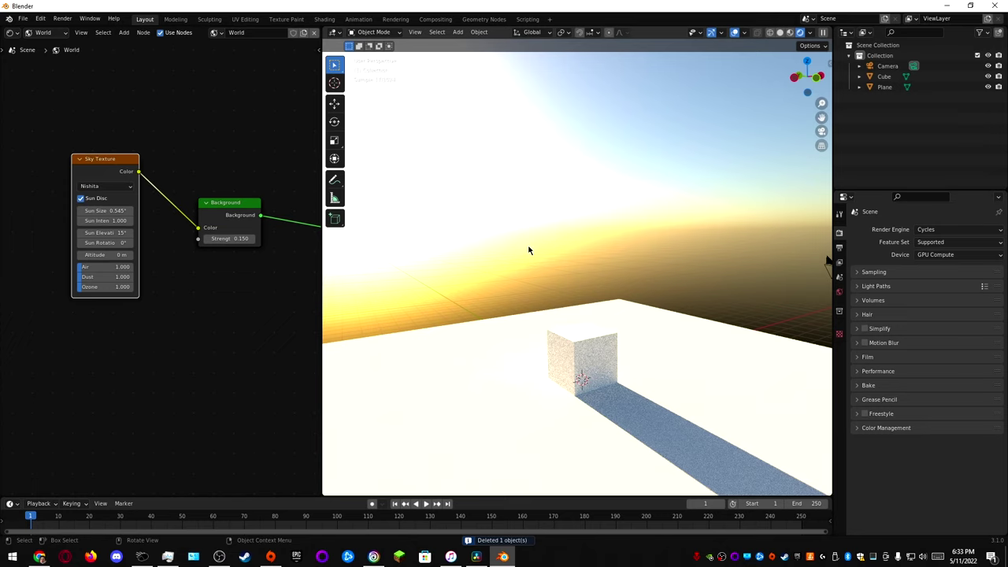
Toggle the sky's Sun Disc off and on, and try a sun size of 47.2°, intensity of 1.8 and elevation of 32.3°.
click(86, 201)
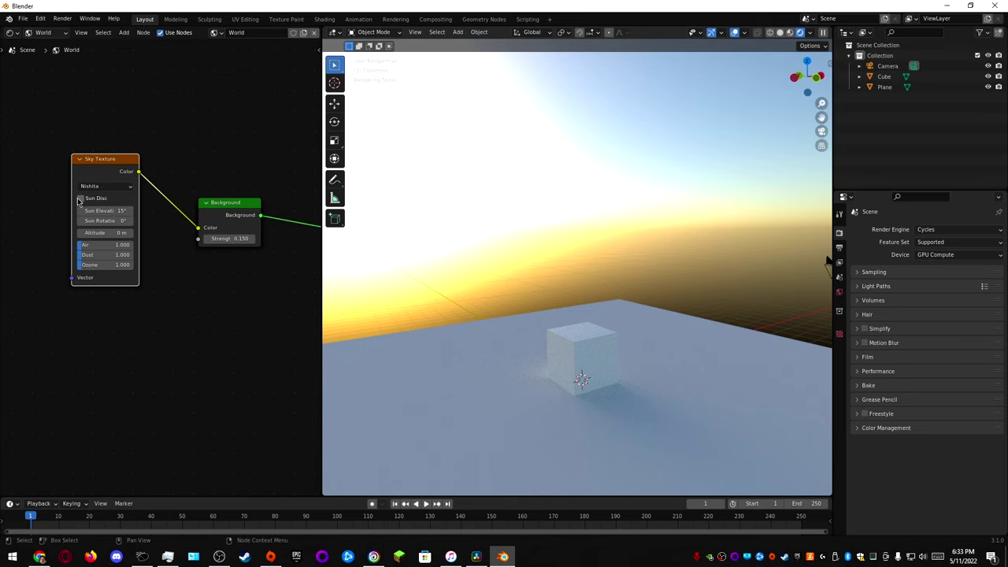
click(79, 199)
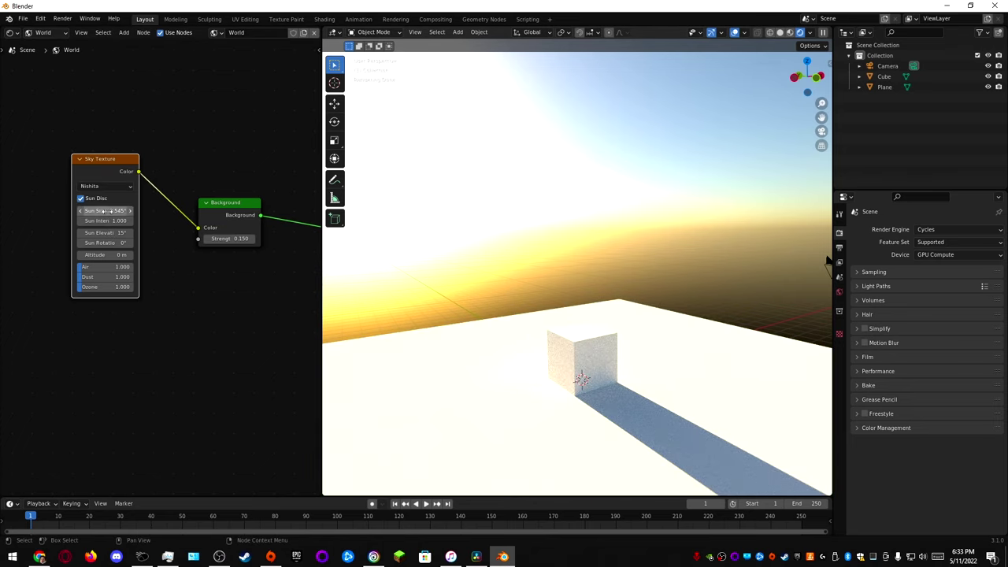
drag(102, 211, 119, 233)
scroll(527, 227, down, 7)
middle_drag(526, 227, 521, 189)
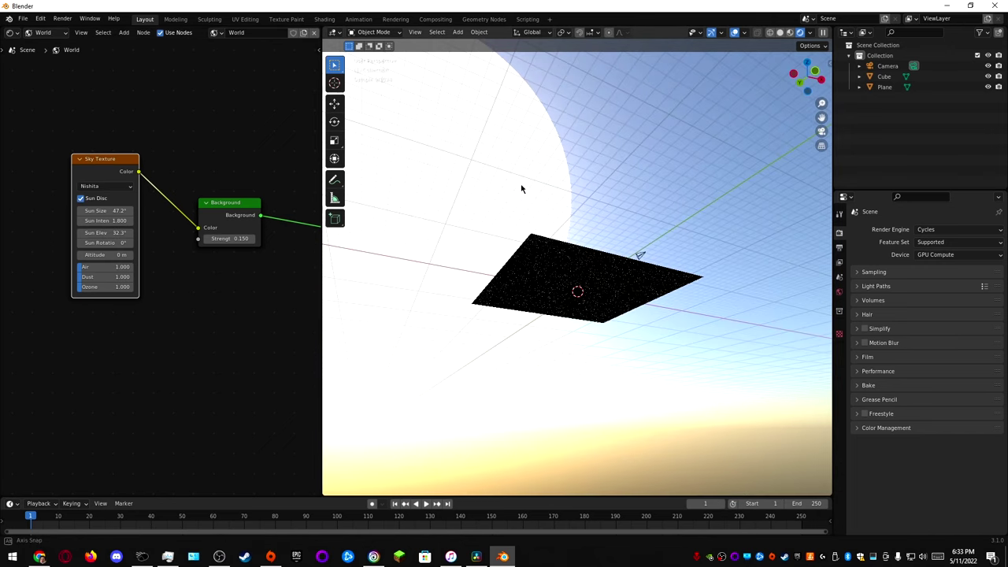
Set the Sky Texture's sun elevation to about 55.1°, its intensity to 3.6 and the sun size to about 16°.
drag(113, 211, 107, 232)
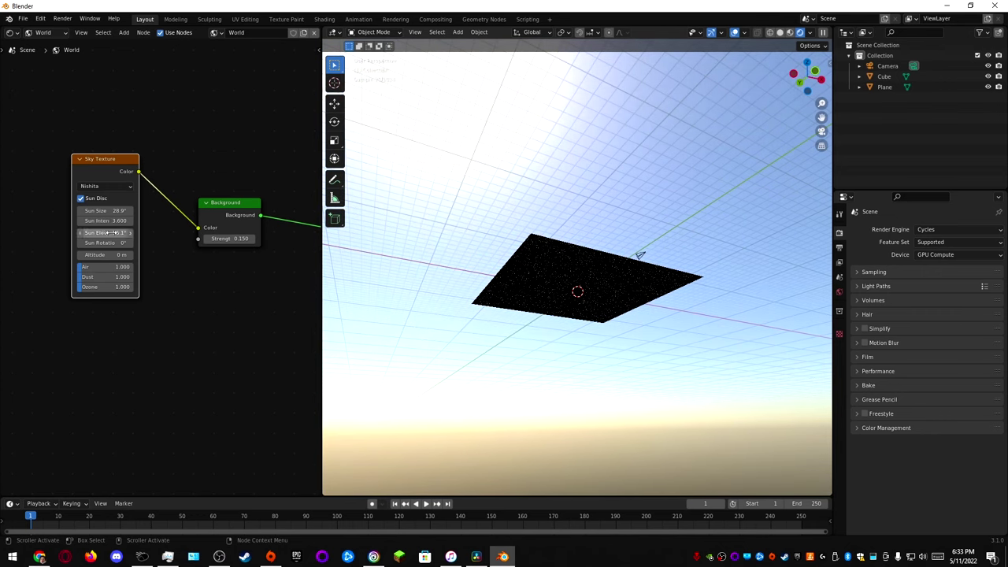
middle_drag(542, 207, 492, 190)
scroll(481, 216, down, 5)
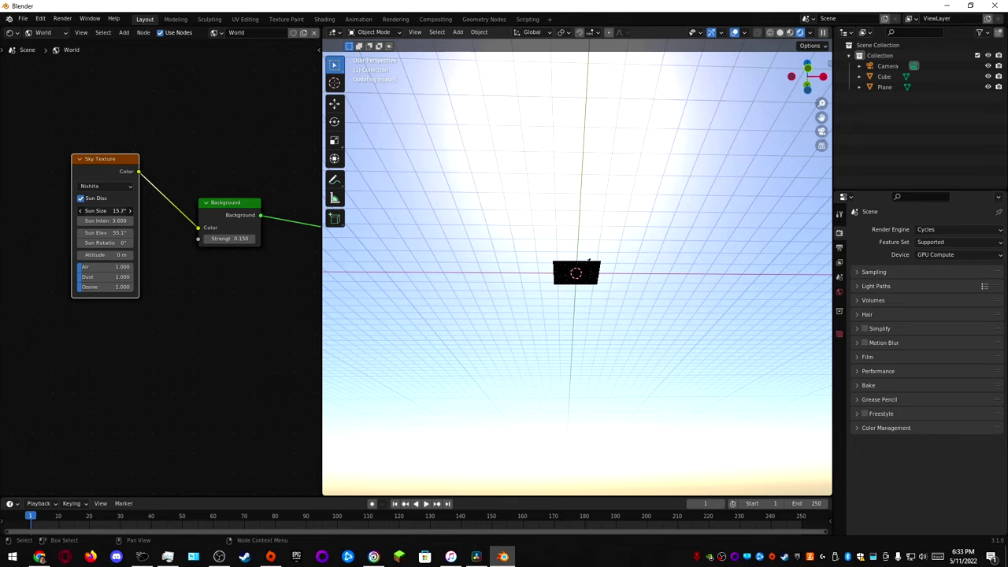
middle_drag(489, 183, 559, 149)
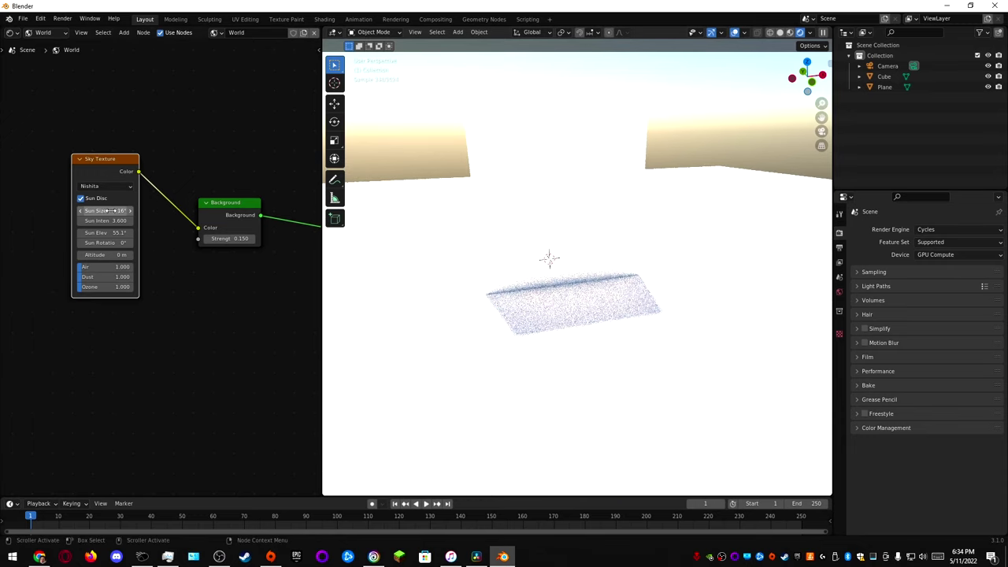
Lower the sun intensity to 0.1 and compare shadow softness at sun sizes of 0° and 7.5°.
drag(108, 211, 79, 210)
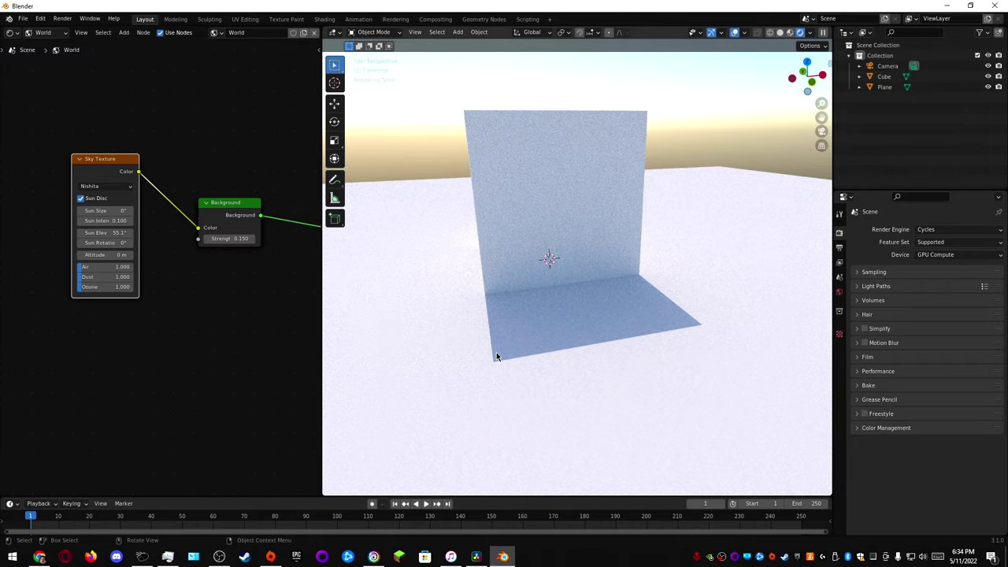
mouse_move(107, 210)
mouse_down()
mouse_move(118, 210)
mouse_move(107, 212)
mouse_up()
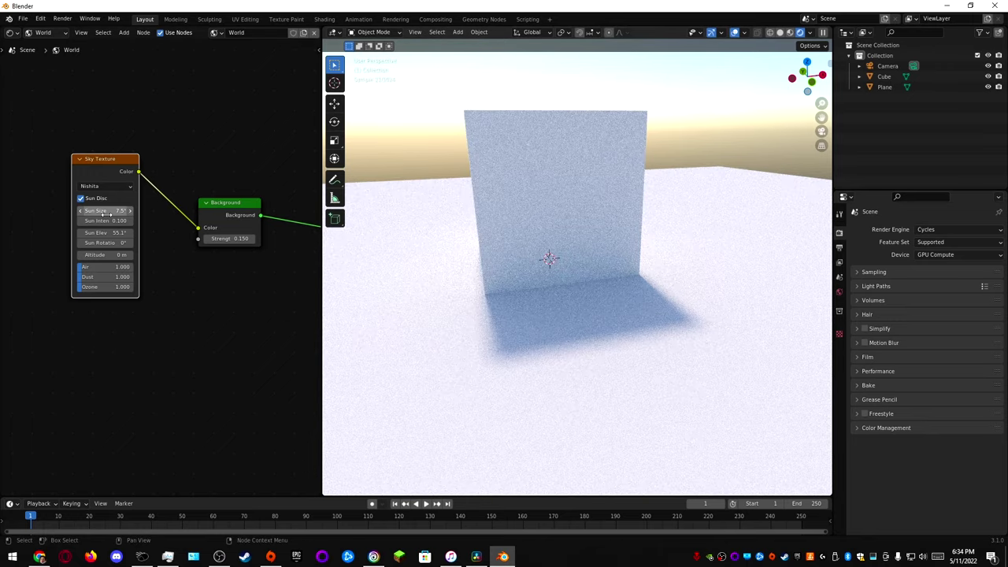
Set the Sky Texture's sun elevation to 47.5° and its sun rotation to 61.1°.
scroll(547, 308, down, 5)
scroll(580, 315, up, 1)
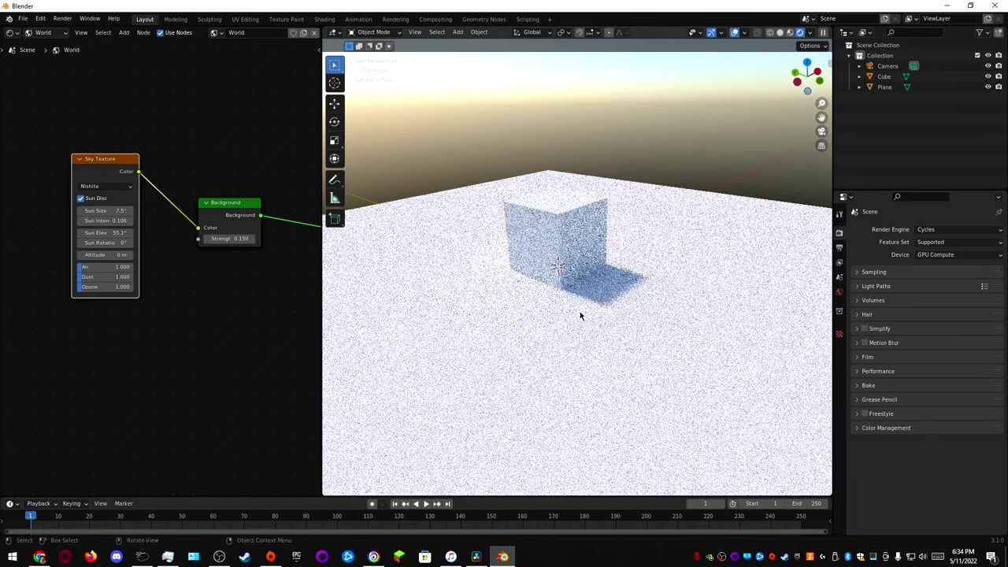
mouse_move(101, 233)
mouse_down()
mouse_move(66, 232)
mouse_move(122, 232)
mouse_move(31, 232)
mouse_move(165, 232)
mouse_move(100, 236)
mouse_move(154, 243)
mouse_move(103, 240)
mouse_up()
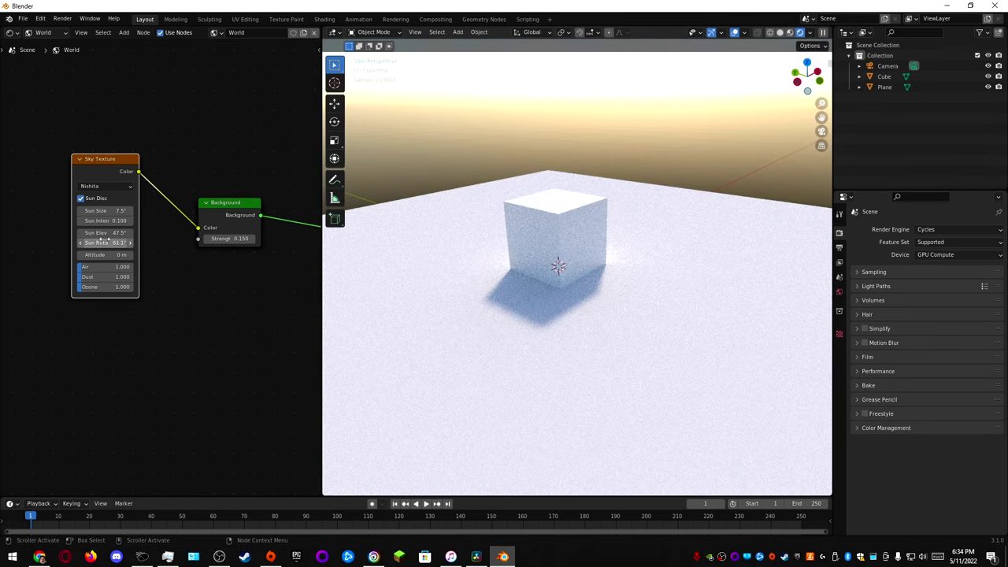
Raise the Sky Texture's altitude to 1146 m while viewing the sky around the sun from below the plane.
middle_drag(538, 196, 538, 171)
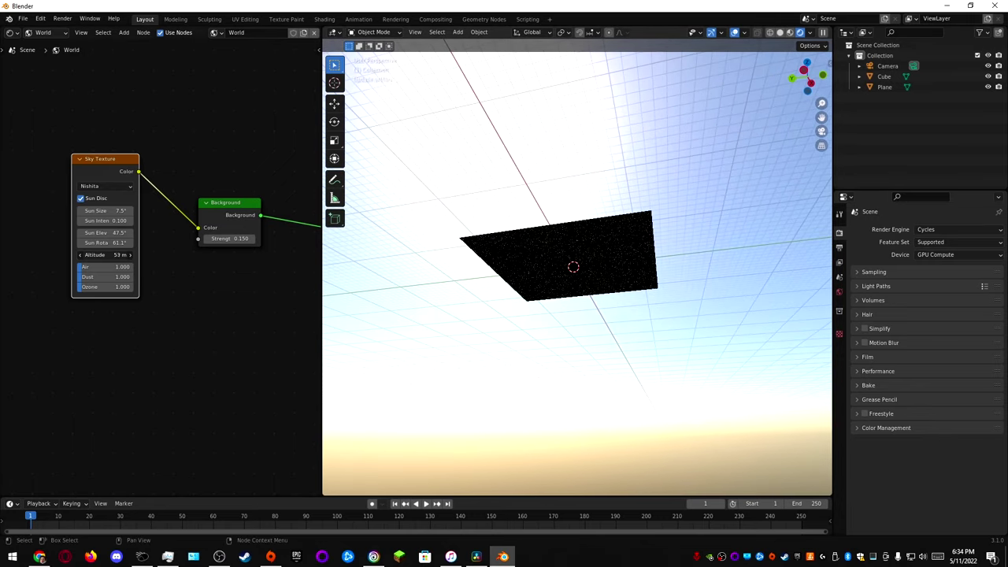
mouse_move(105, 255)
mouse_down()
mouse_move(135, 254)
mouse_move(116, 254)
mouse_up()
middle_drag(457, 250, 445, 183)
scroll(540, 323, up, 7)
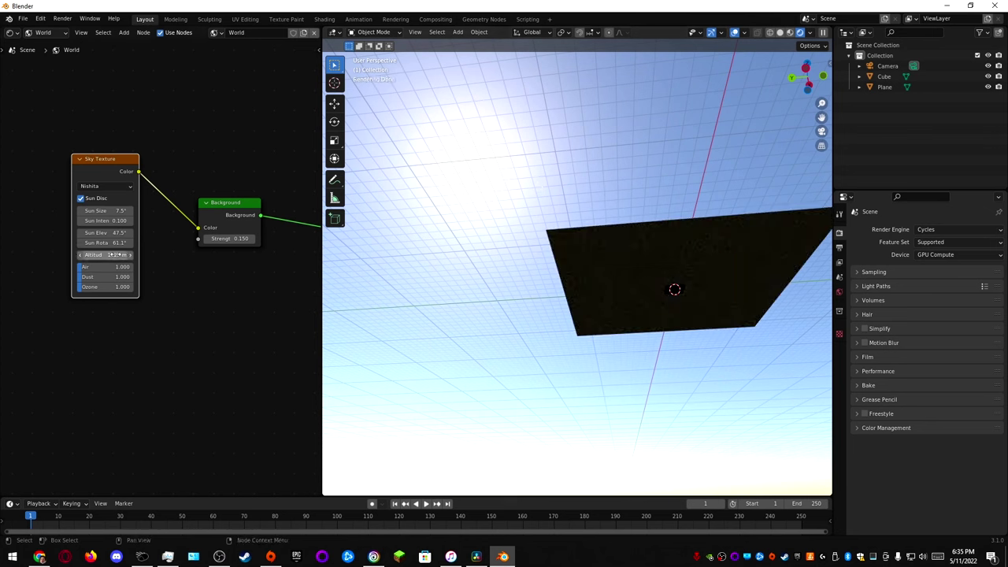
drag(116, 254, 111, 254)
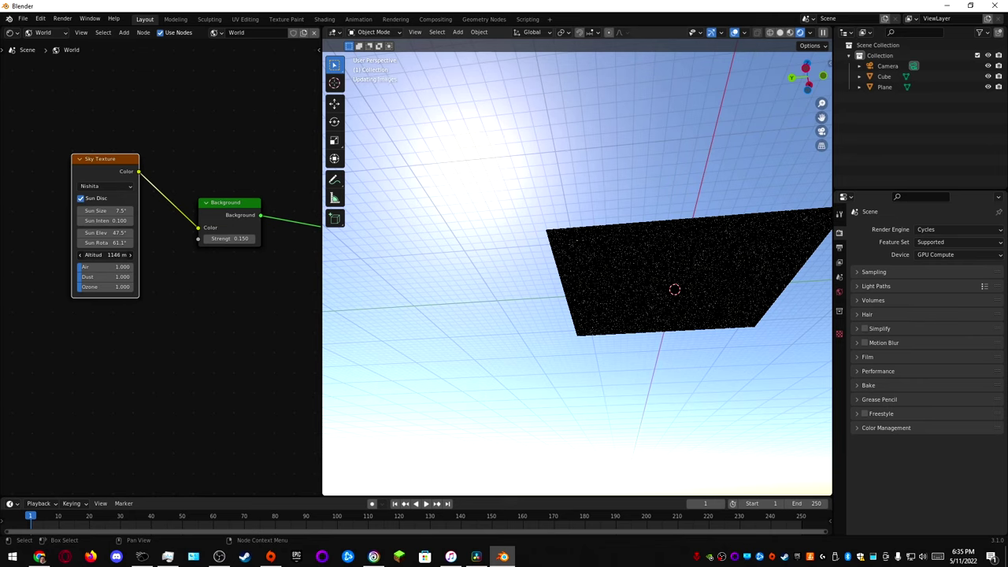
Set the Sky Texture's sun intensity to 0.27 with the cube and plane in view from above.
middle_drag(496, 272, 578, 383)
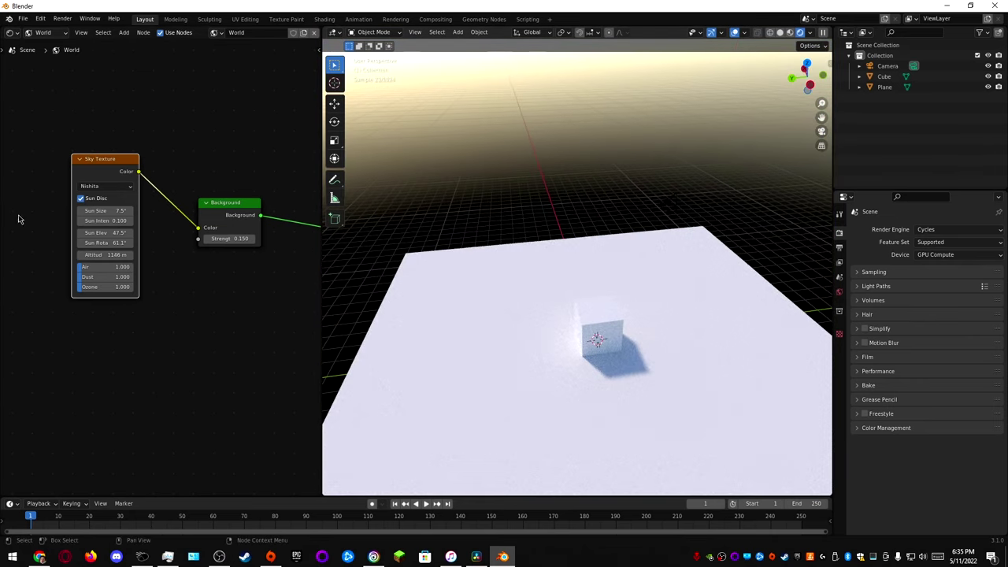
mouse_move(105, 221)
mouse_down()
mouse_move(149, 221)
mouse_move(92, 221)
mouse_up()
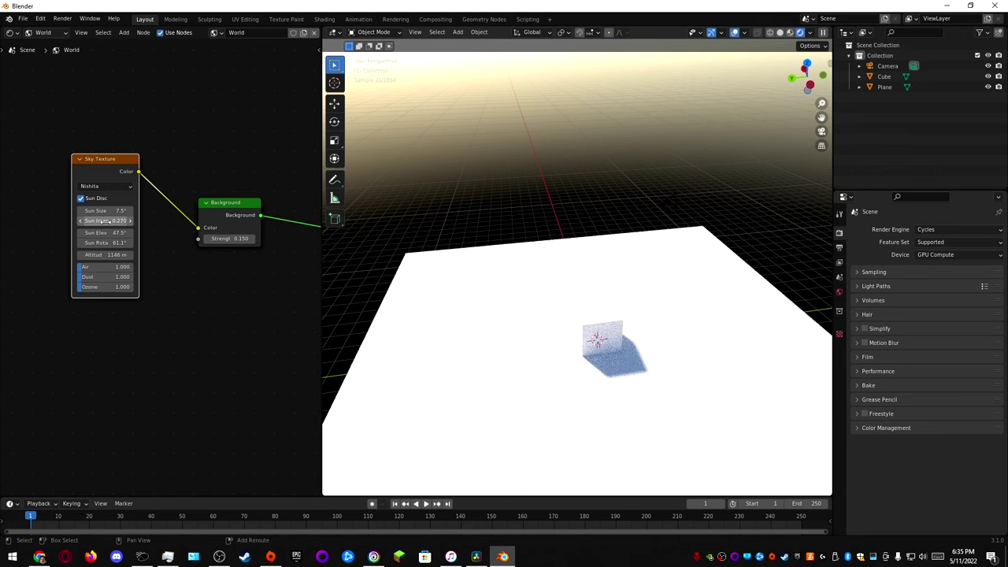
Open the cube's material nodes and darken the Principled BSDF base color to black.
click(598, 335)
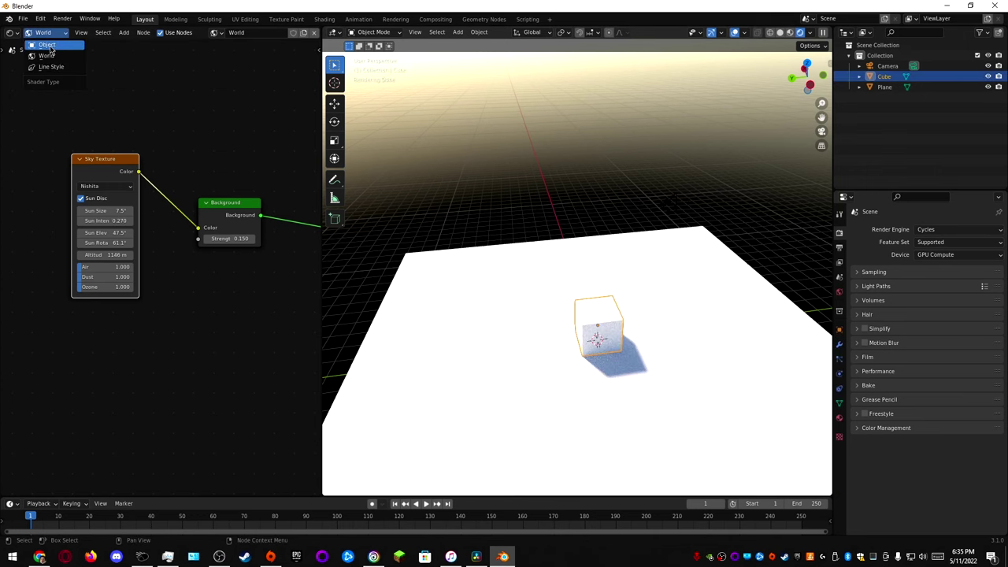
click(48, 45)
key(Home)
click(180, 240)
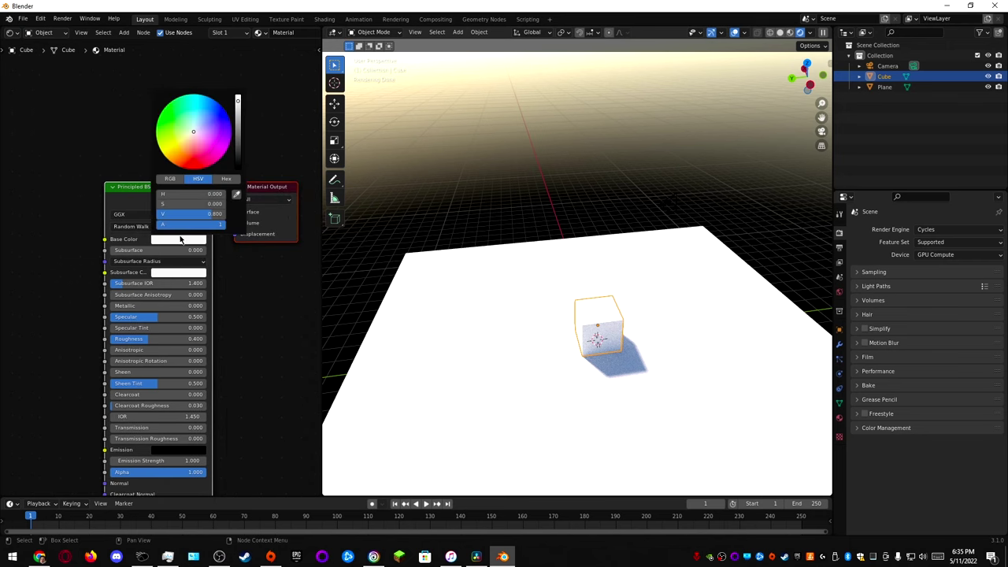
drag(239, 140, 238, 168)
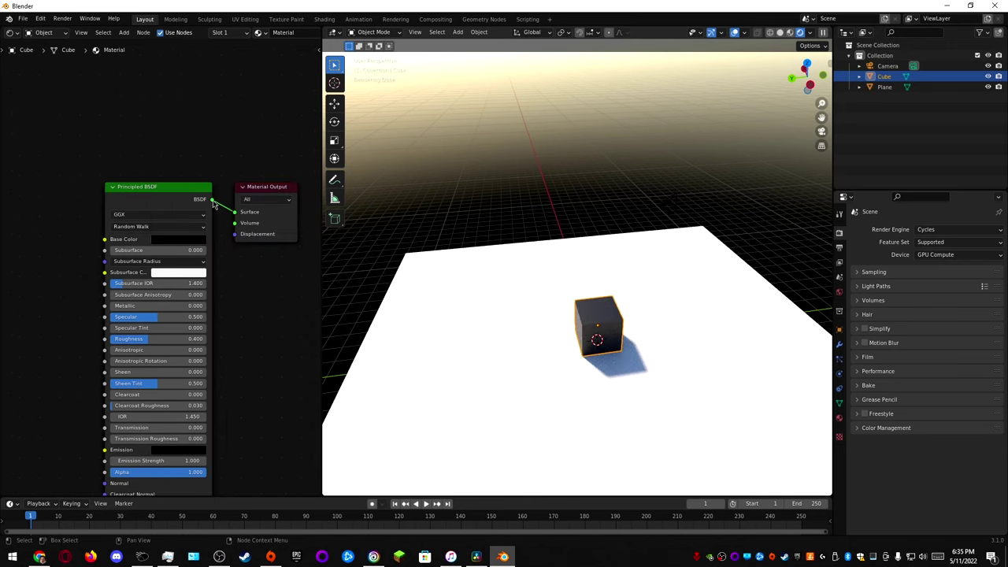
Set the cube material's specular to 0 and roughness to 1, and lighten its base color to a medium grey.
middle_drag(209, 279, 177, 242)
drag(114, 279, 76, 279)
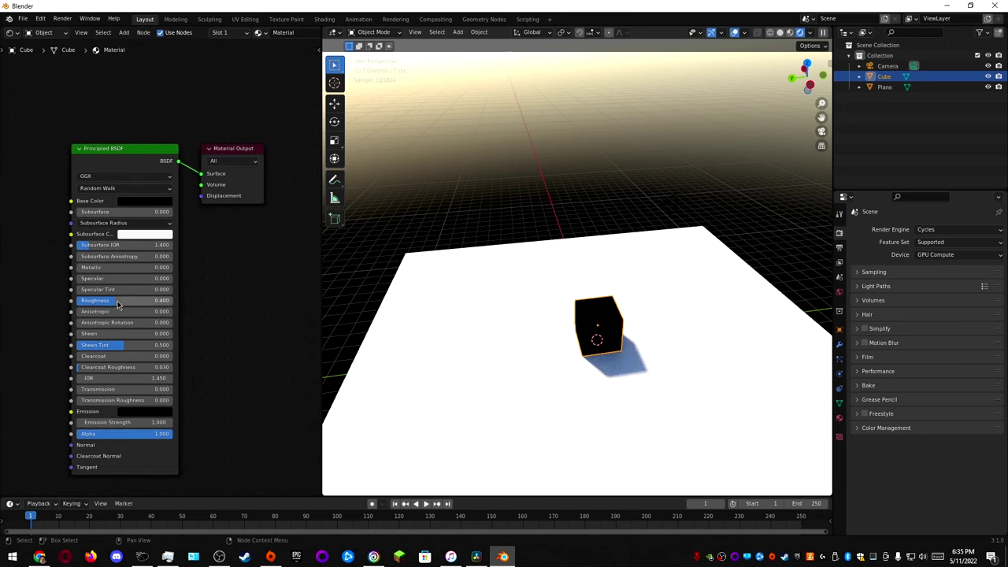
drag(119, 303, 192, 307)
click(138, 201)
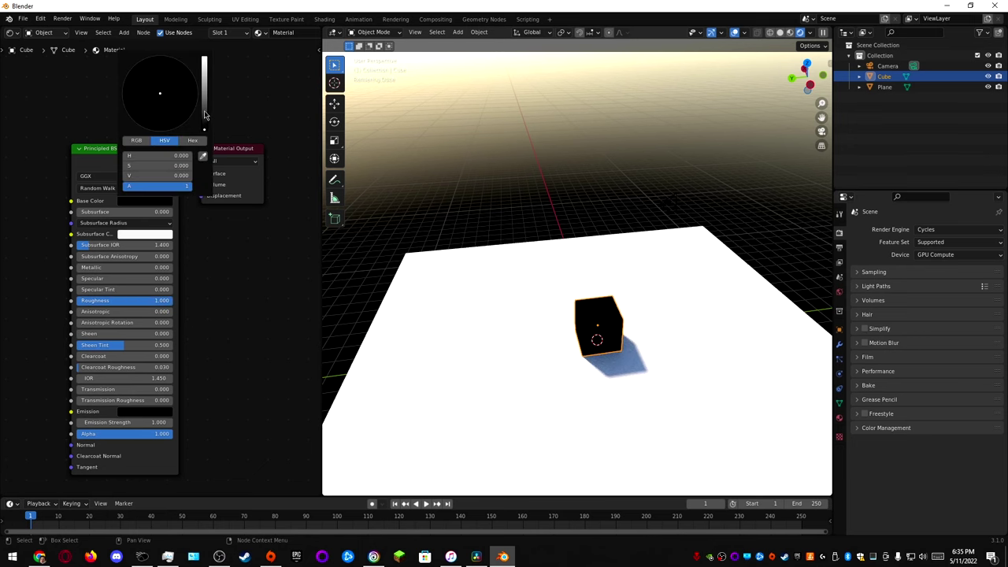
drag(203, 115, 204, 90)
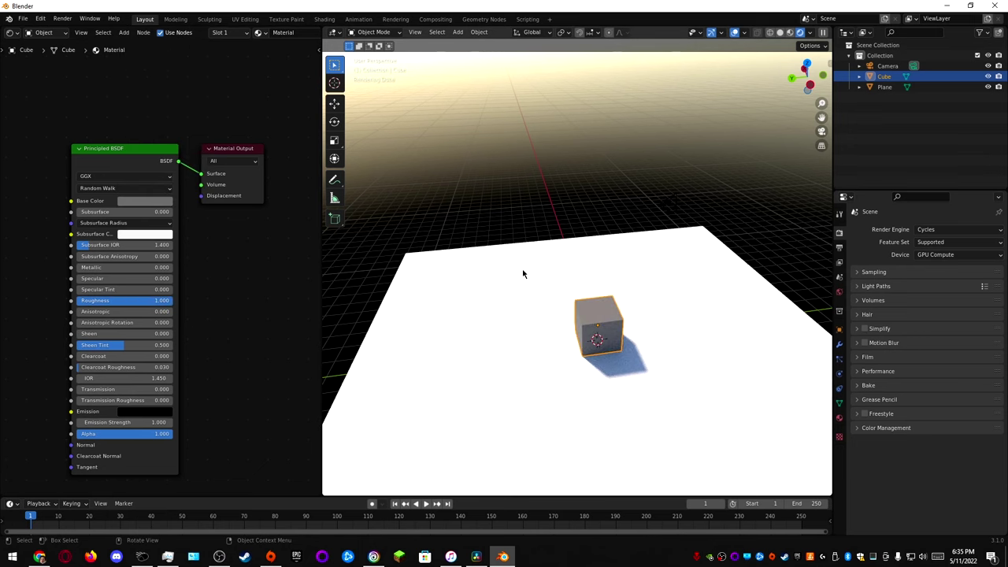
Return to the World nodes and set the Sky Texture's air to about 0.63, dust to 0 and ozone to 10.
middle_drag(523, 274, 659, 265)
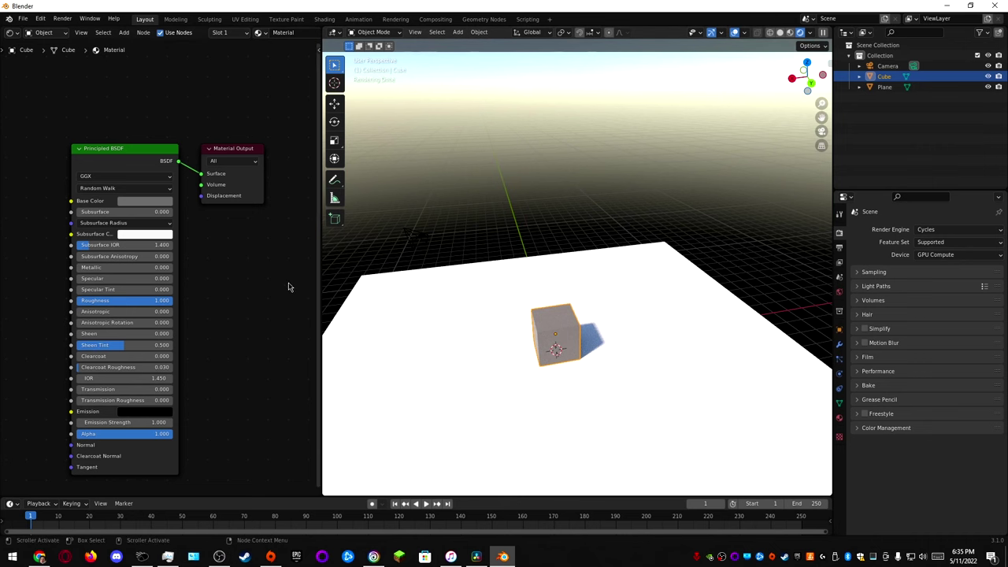
click(43, 33)
click(48, 59)
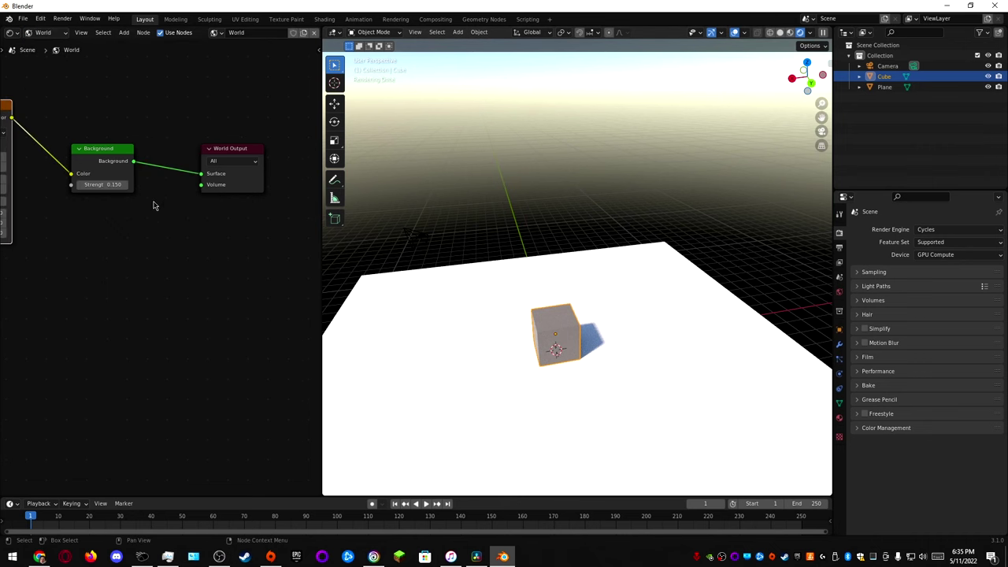
middle_drag(106, 238, 220, 244)
scroll(234, 242, down, 3)
middle_drag(564, 277, 443, 249)
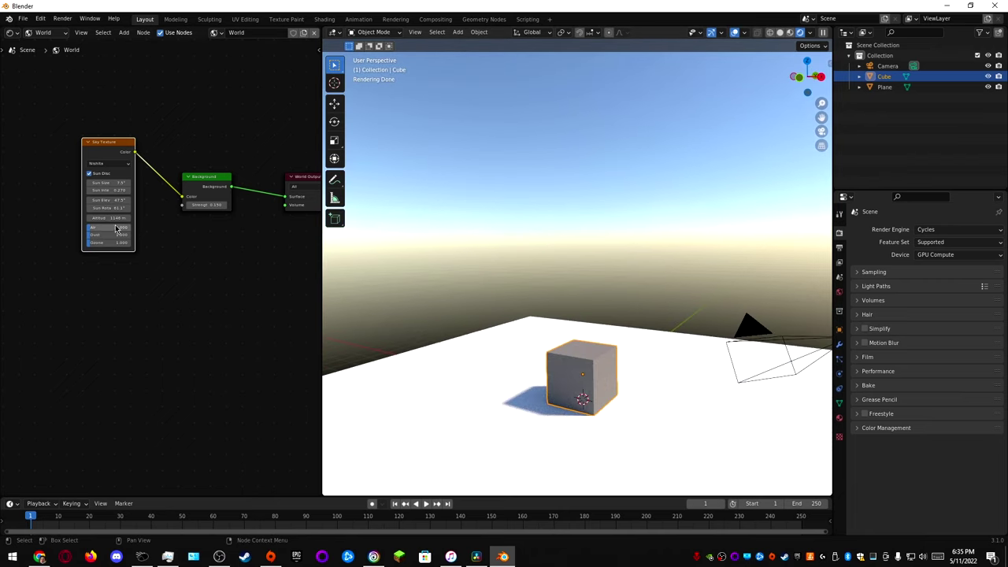
mouse_move(105, 229)
mouse_down()
mouse_move(138, 229)
mouse_move(87, 228)
mouse_move(126, 243)
mouse_move(109, 242)
mouse_move(129, 235)
mouse_move(88, 234)
mouse_move(118, 227)
mouse_up()
middle_drag(535, 193, 574, 208)
drag(115, 244, 90, 228)
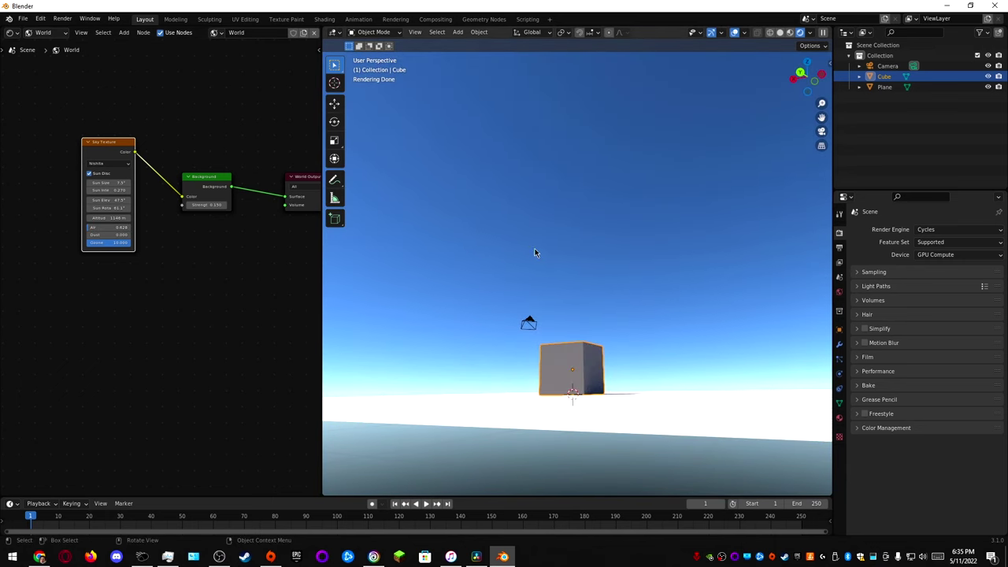
Toggle the sky's Sun Disc, leave it off, and examine the cube's lighting from several angles.
middle_drag(535, 249, 581, 289)
scroll(610, 341, up, 5)
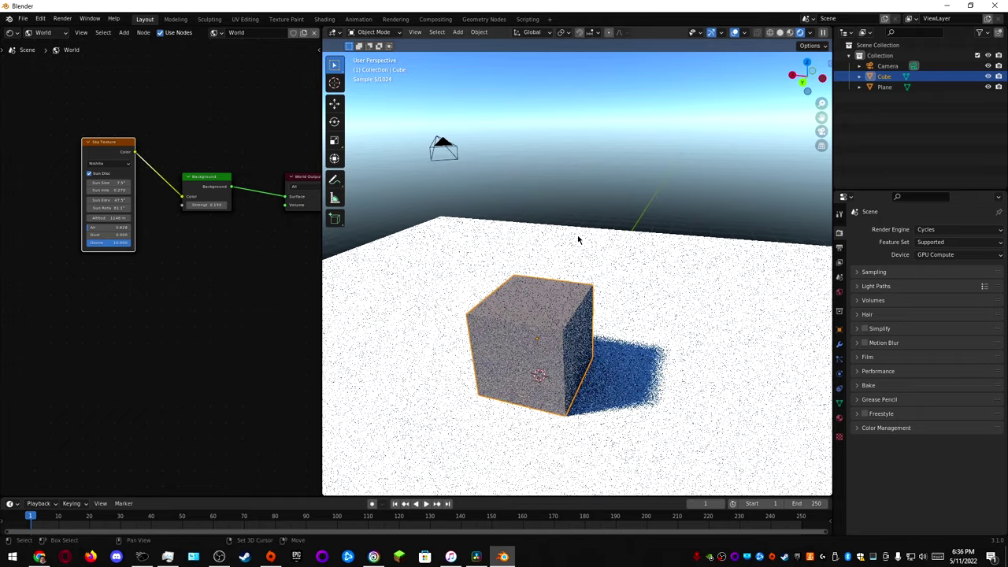
shift+middle_drag(603, 376, 598, 301)
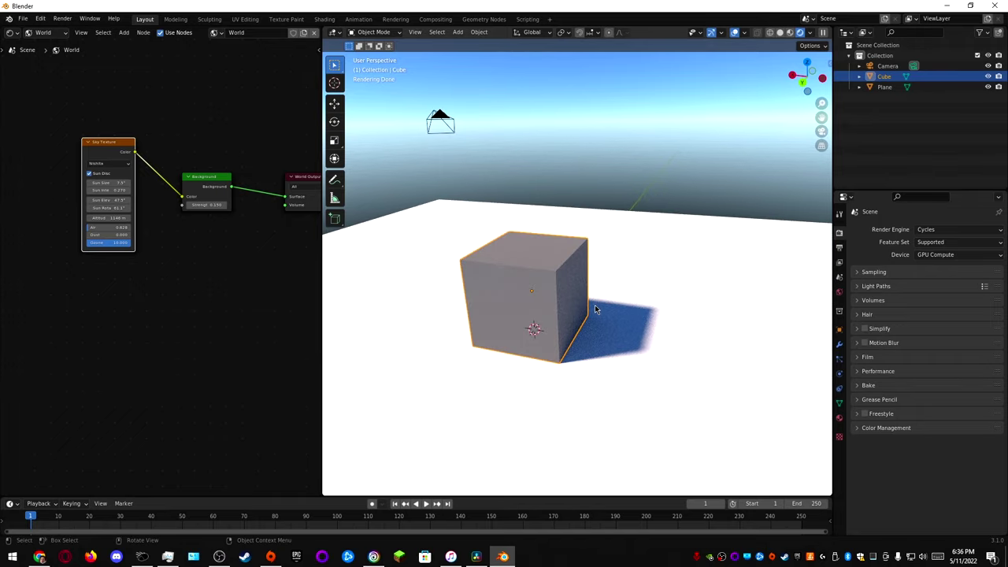
middle_drag(594, 309, 457, 218)
scroll(504, 242, down, 4)
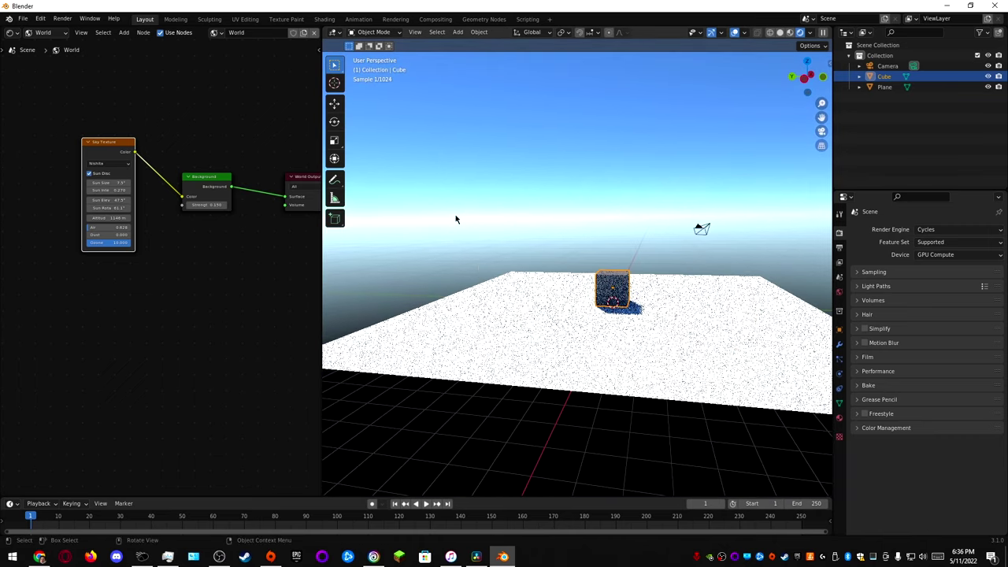
click(90, 174)
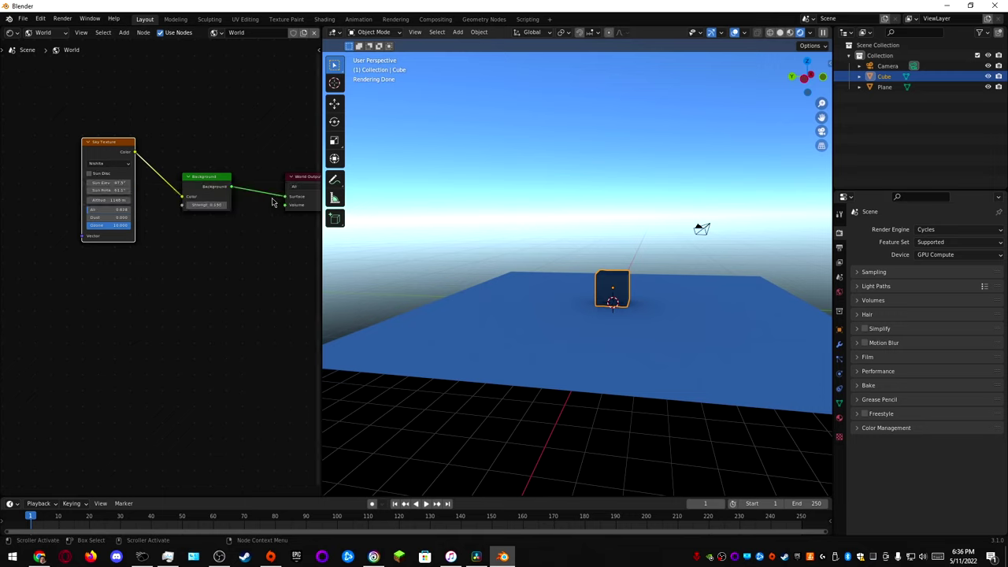
click(89, 172)
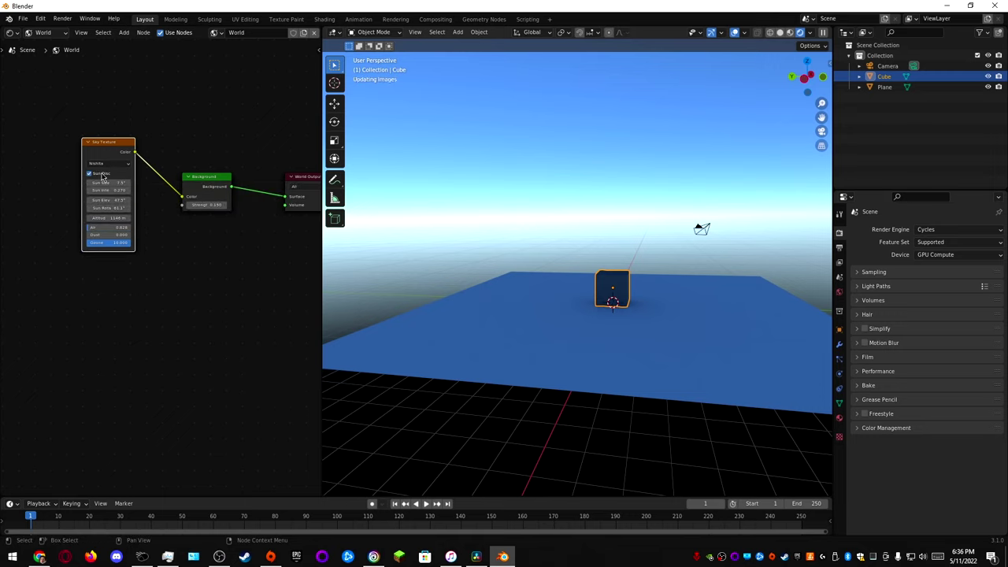
click(103, 172)
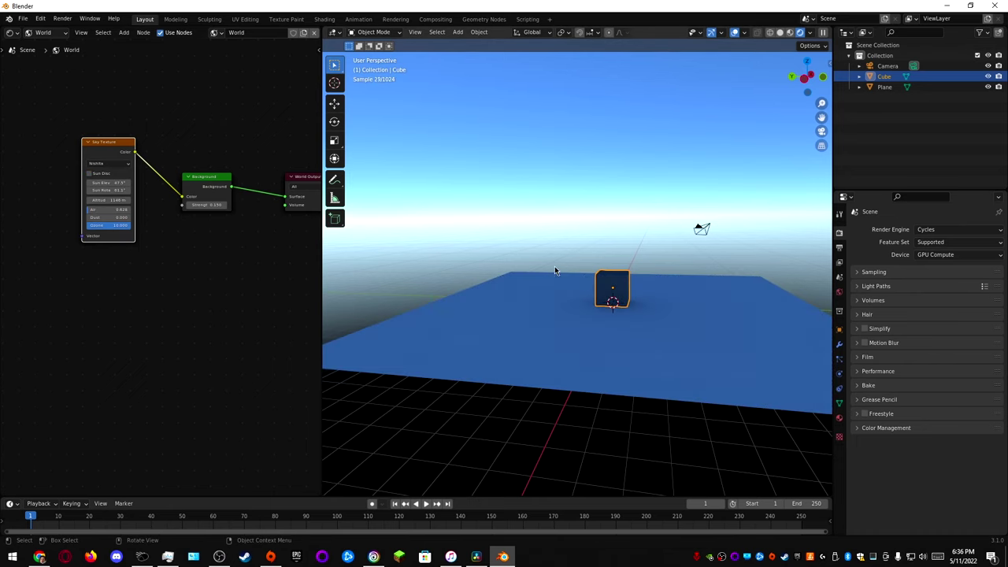
middle_drag(608, 273, 555, 347)
scroll(555, 347, up, 4)
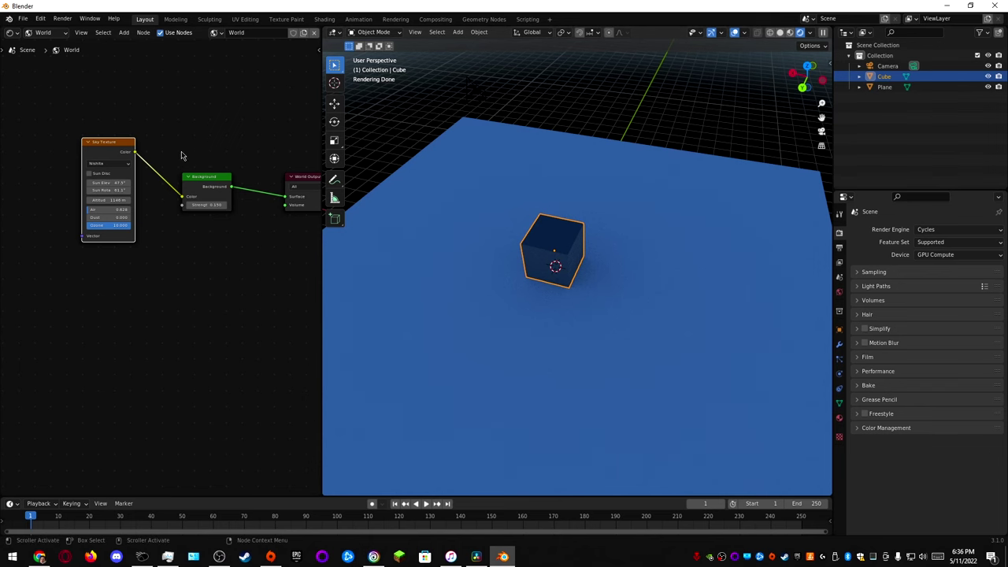
middle_drag(487, 211, 597, 312)
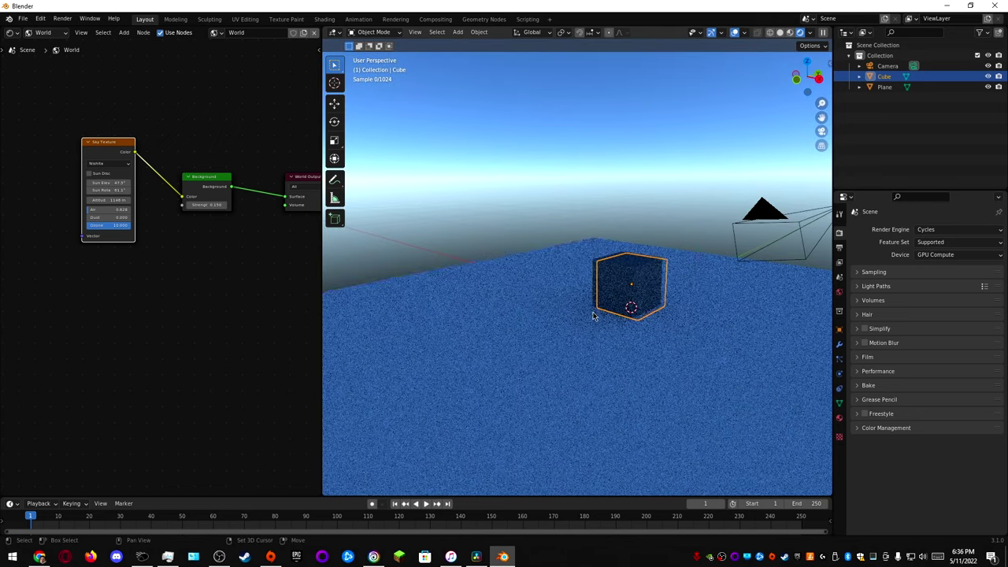
Turn the Sun Disc back on, deselect the cube and inspect its shadow up close.
click(89, 173)
click(643, 204)
scroll(591, 330, up, 5)
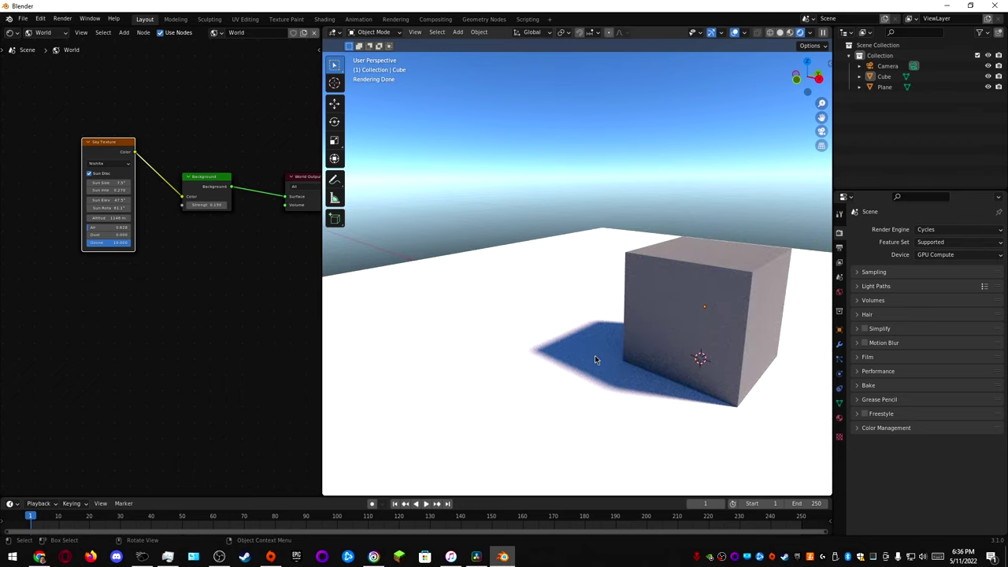
scroll(595, 356, down, 4)
middle_drag(567, 353, 709, 393)
shift+middle_drag(551, 346, 590, 356)
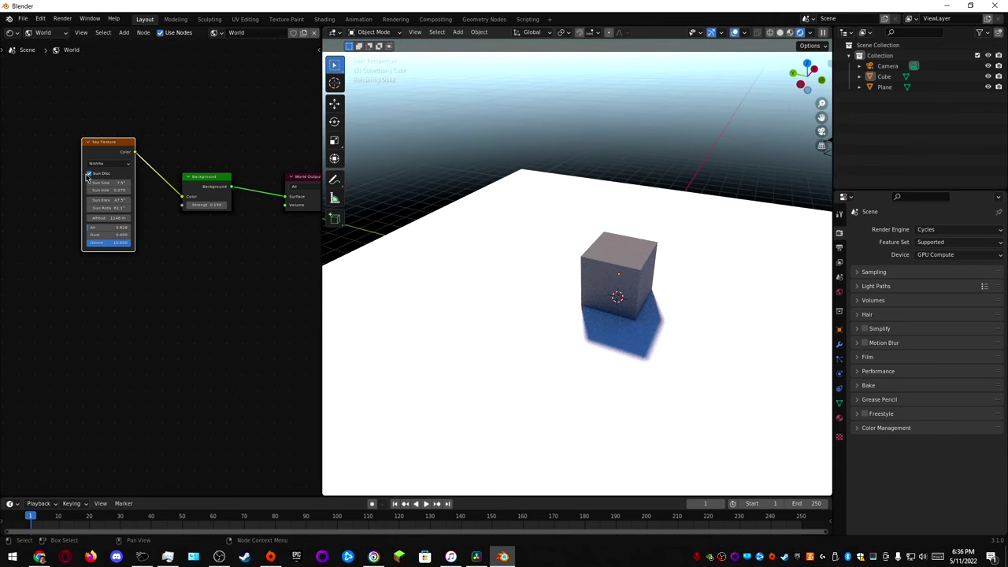
Switch the Sun Disc off and on once more to compare the lighting on the cube and plane.
middle_drag(481, 224, 530, 218)
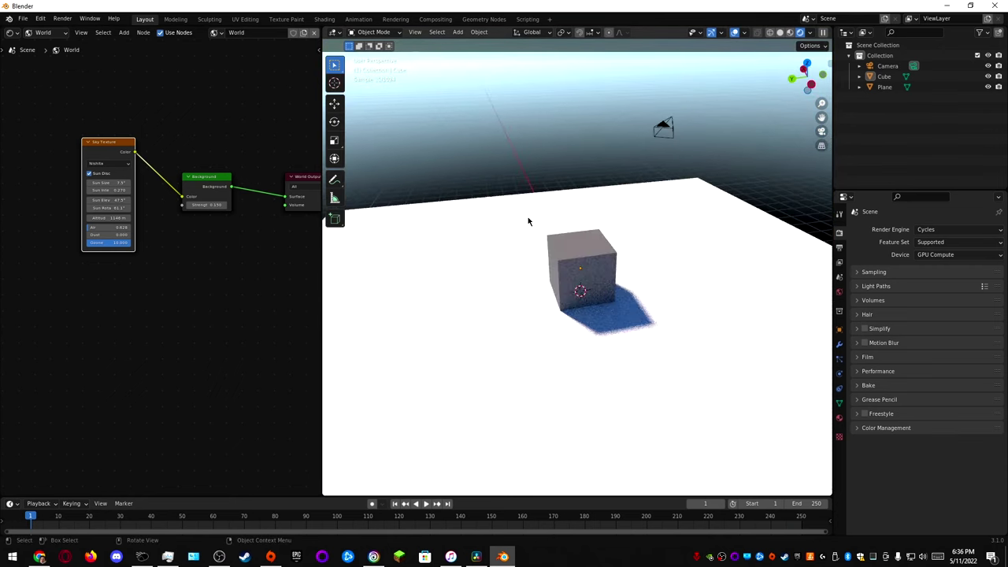
click(89, 174)
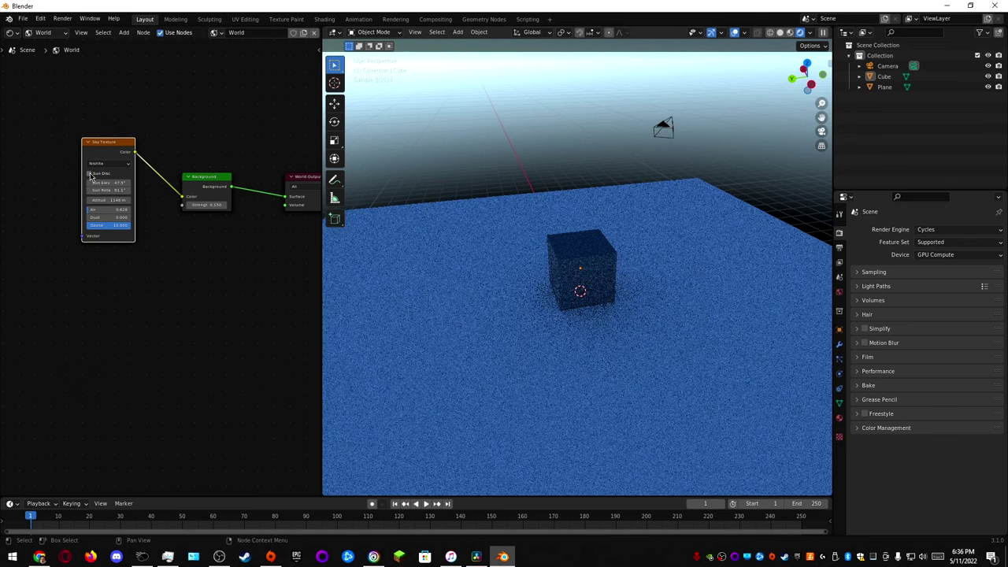
mouse_move(592, 308)
middle_down()
mouse_move(628, 281)
mouse_move(549, 307)
mouse_move(583, 303)
middle_up()
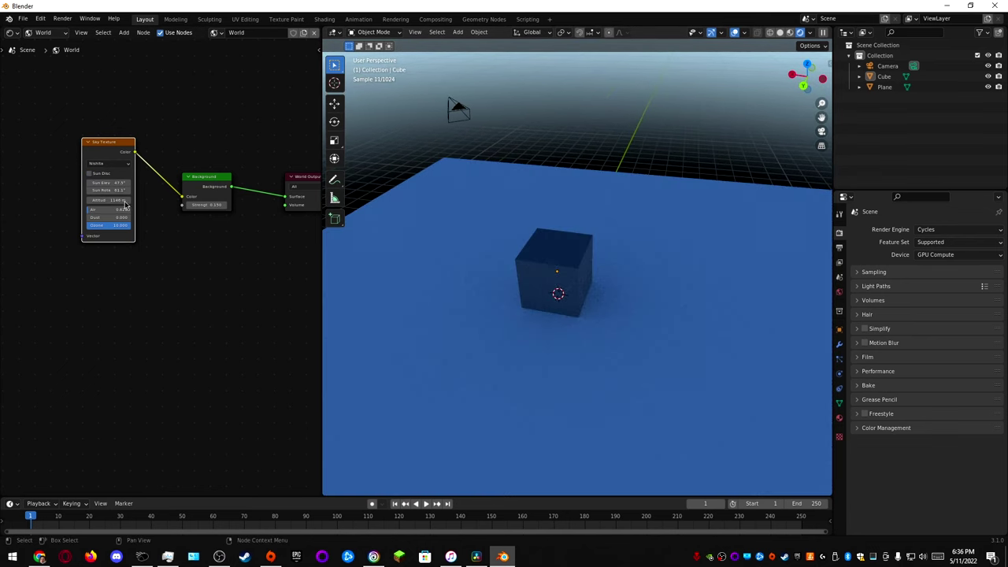
click(89, 174)
middle_drag(630, 189, 643, 184)
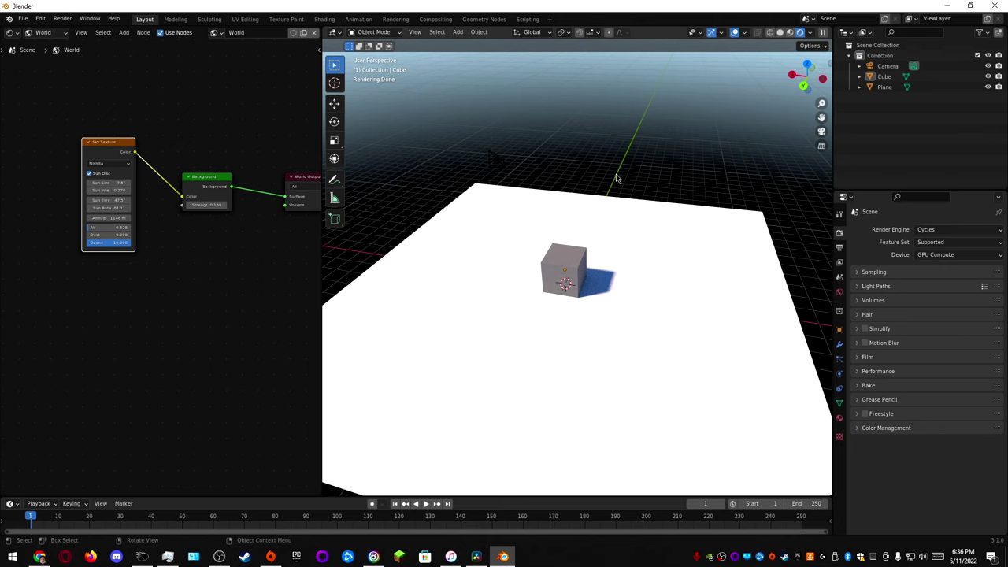
scroll(617, 180, down, 3)
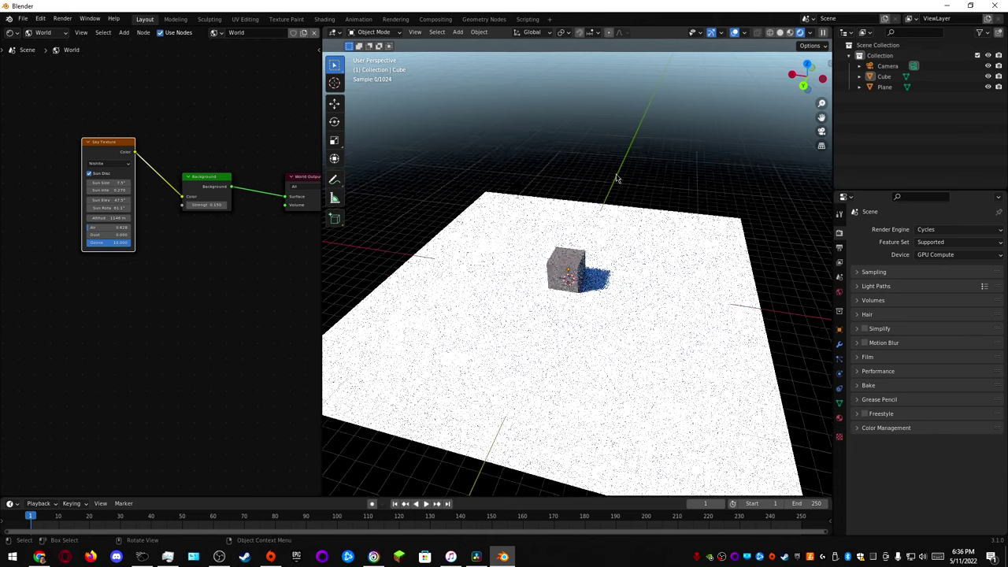
middle_drag(616, 179, 691, 197)
scroll(689, 278, up, 5)
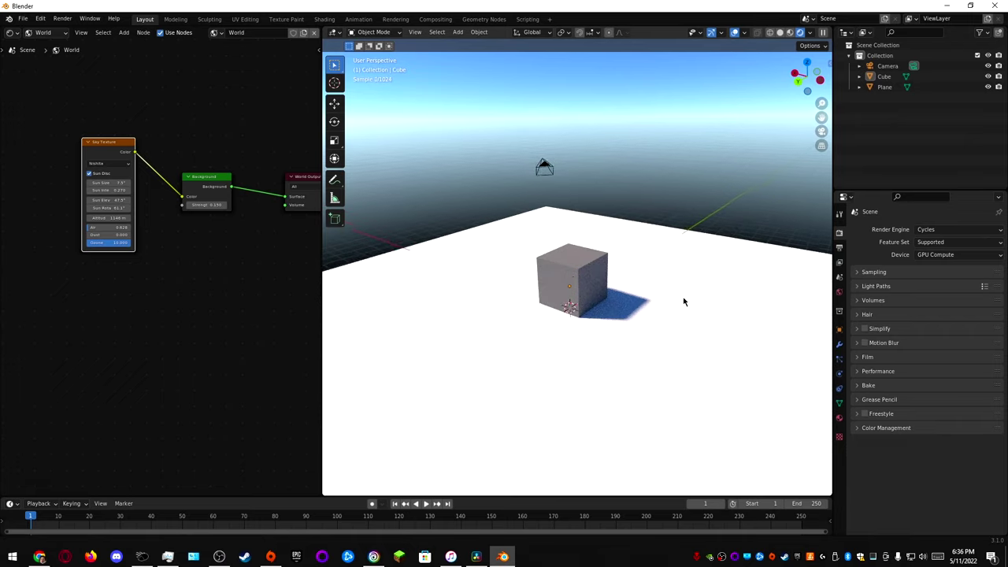
shift+middle_drag(685, 299, 673, 325)
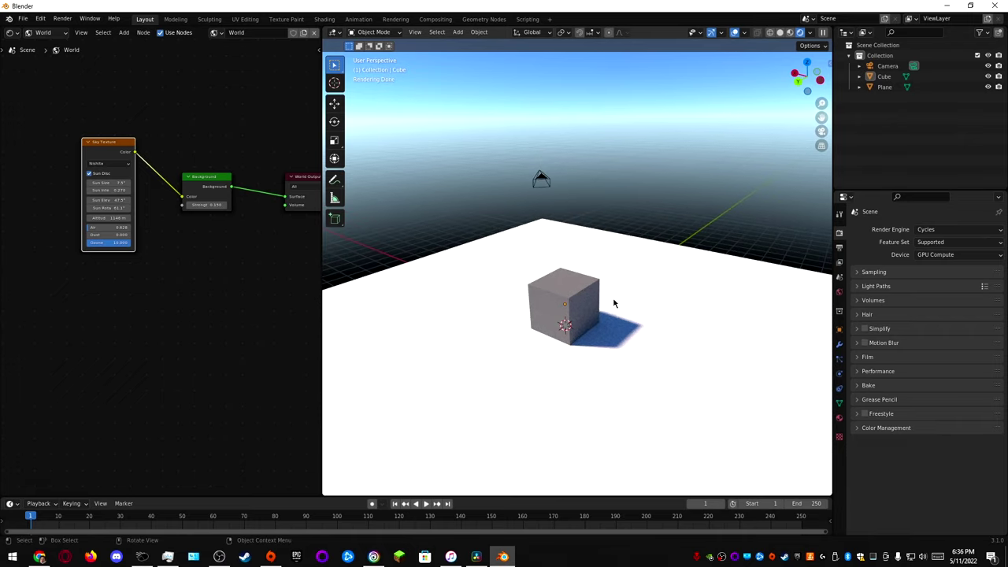
scroll(619, 209, down, 3)
middle_drag(603, 252, 544, 252)
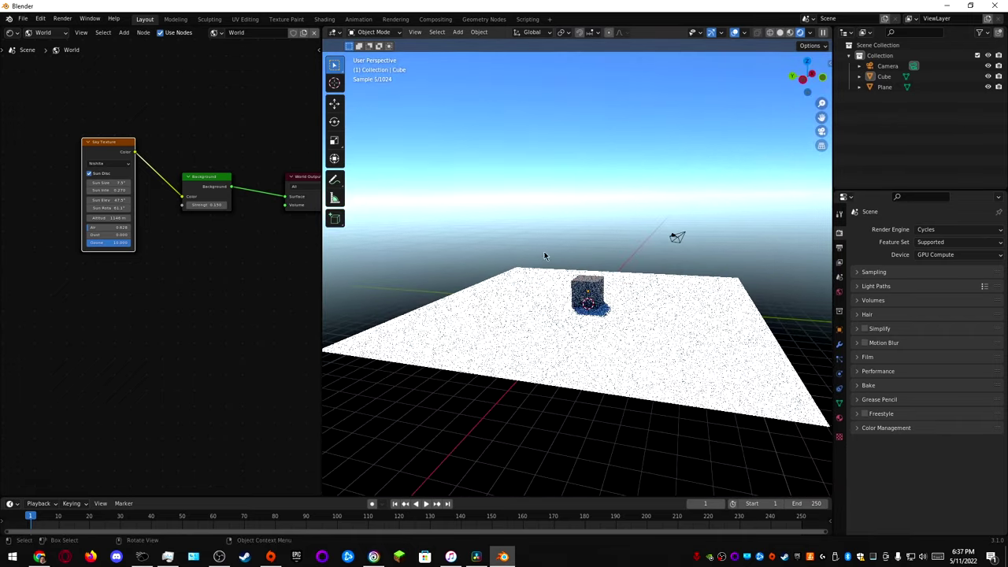
Set the Sky Texture's altitude to 34 m and dust to 0.735, and check the sky and cube up close.
scroll(630, 333, up, 5)
scroll(630, 332, down, 2)
middle_drag(630, 332, 577, 353)
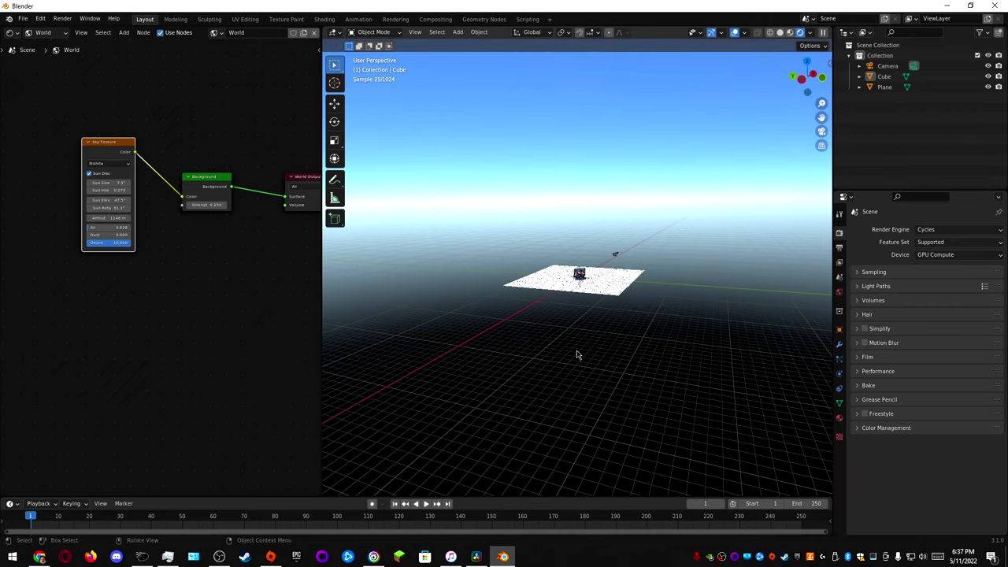
middle_drag(511, 266, 523, 197)
drag(110, 218, 147, 240)
middle_drag(641, 238, 693, 323)
scroll(646, 315, up, 6)
scroll(594, 326, up, 5)
shift+middle_drag(594, 326, 601, 273)
scroll(622, 263, down, 6)
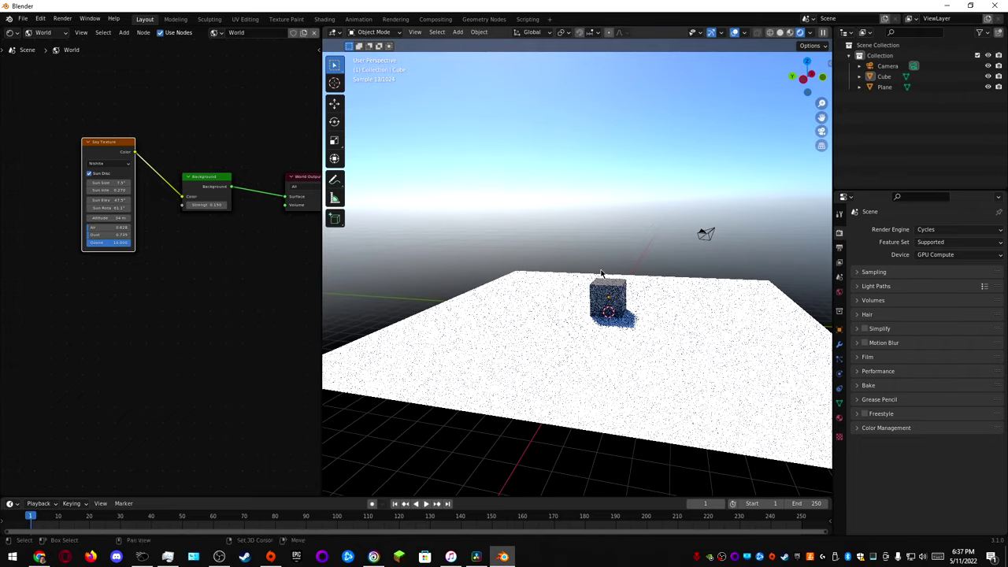
Toggle the viewport overlays repeatedly to compare the render with and without them, and leave them hidden.
key(shift+alt+z)
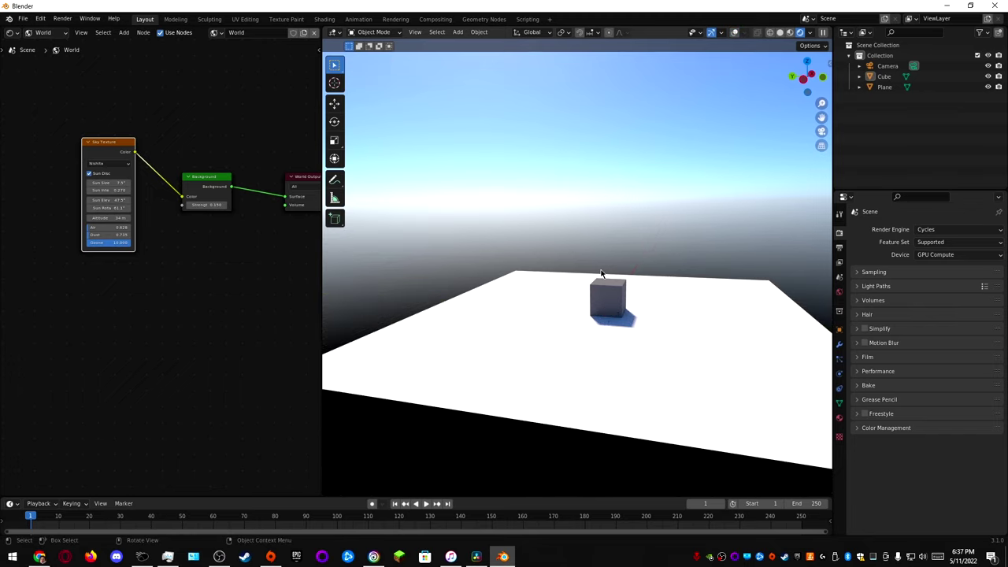
key(shift+alt+z)
key(shift+alt+z)
key(shift+alt+z)
key(shift+alt+z)
key(shift+alt+z)
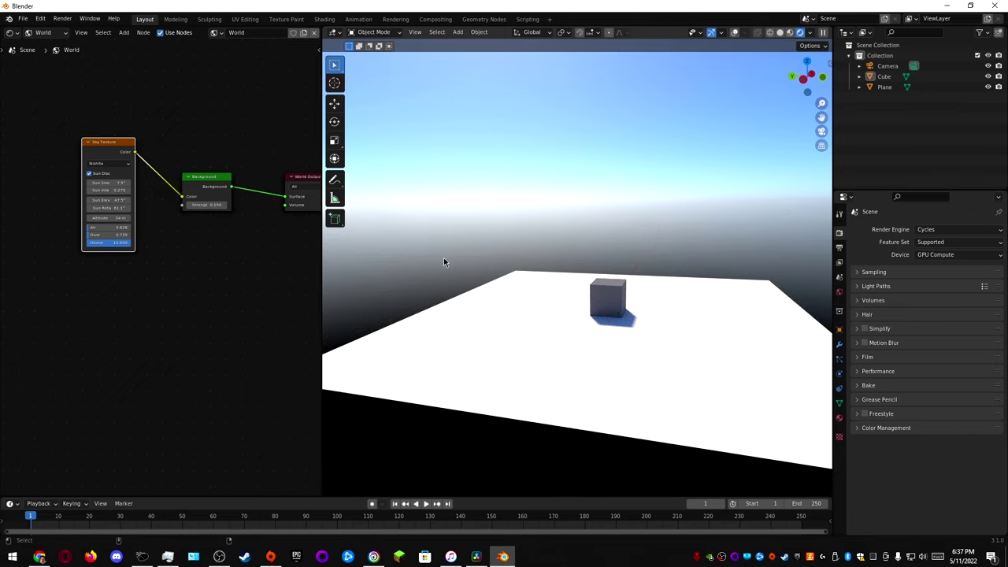
key(shift+alt+z)
key(shift+alt+z)
key(shift+alt+z)
key(shift+alt+z)
key(shift+alt+z)
key(shift+alt+z)
key(shift+alt+z)
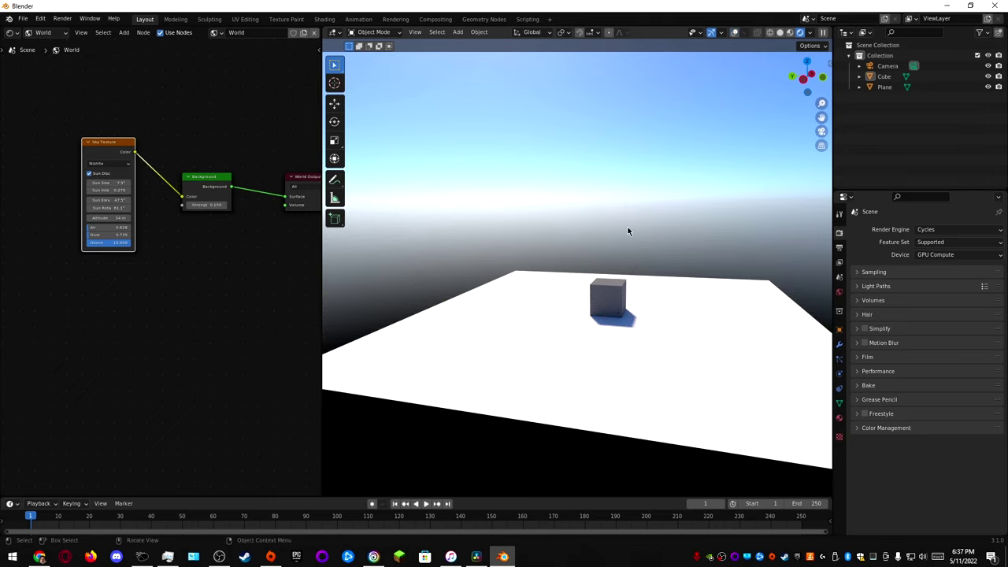
Move the Background node down and duplicate it, placing the copy directly below the original.
middle_drag(226, 268, 166, 270)
drag(152, 181, 155, 235)
middle_drag(70, 294, 173, 267)
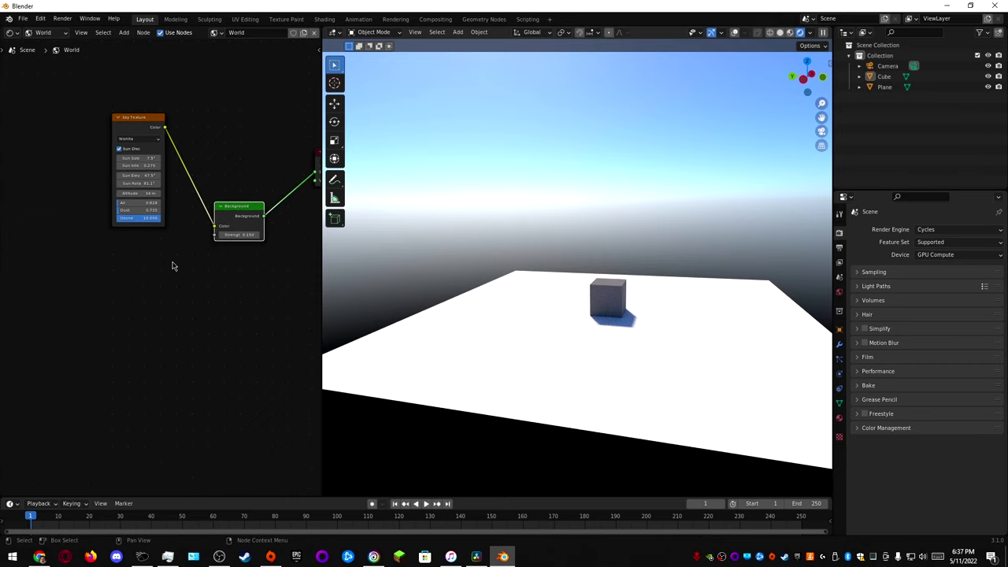
key(shift+a)
mouse_move(167, 268)
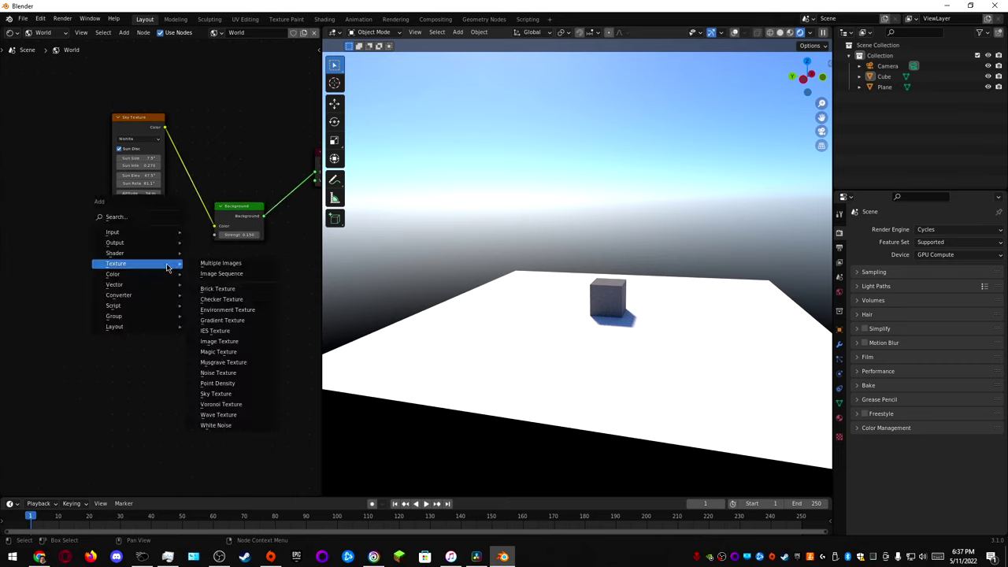
middle_drag(243, 204, 179, 192)
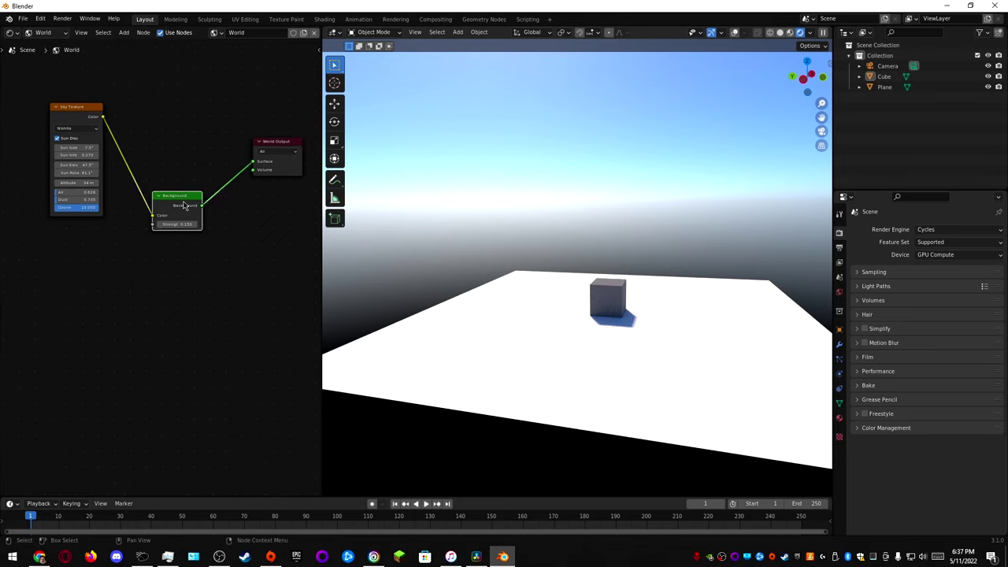
drag(184, 205, 184, 263)
Add an Add Shader node, feed both Background nodes into it and link its output to the World Output's Surface.
key(shift+a)
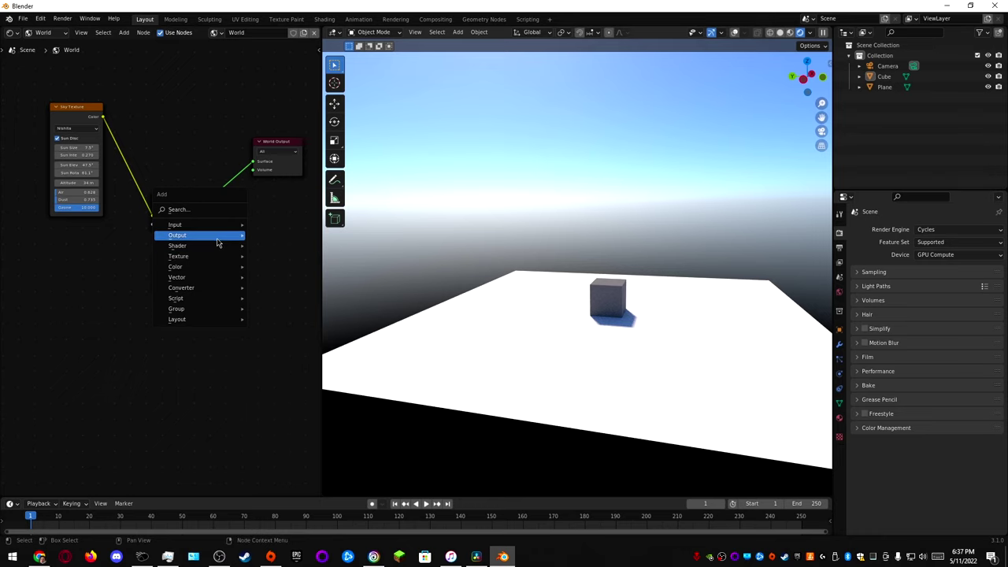
mouse_move(228, 246)
click(276, 247)
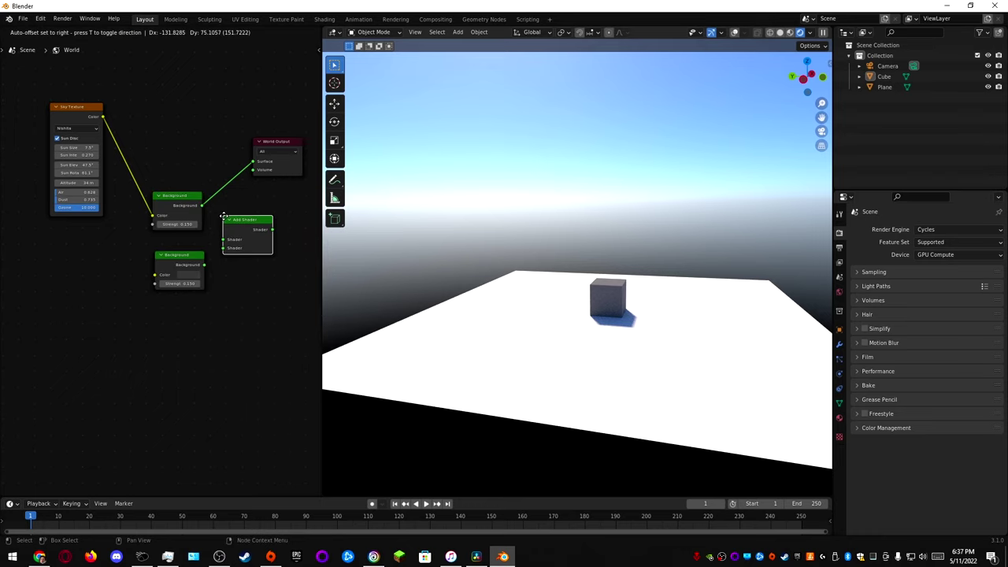
click(224, 215)
middle_drag(266, 216, 179, 204)
mouse_move(175, 160)
mouse_down()
mouse_move(260, 160)
mouse_move(174, 154)
mouse_up()
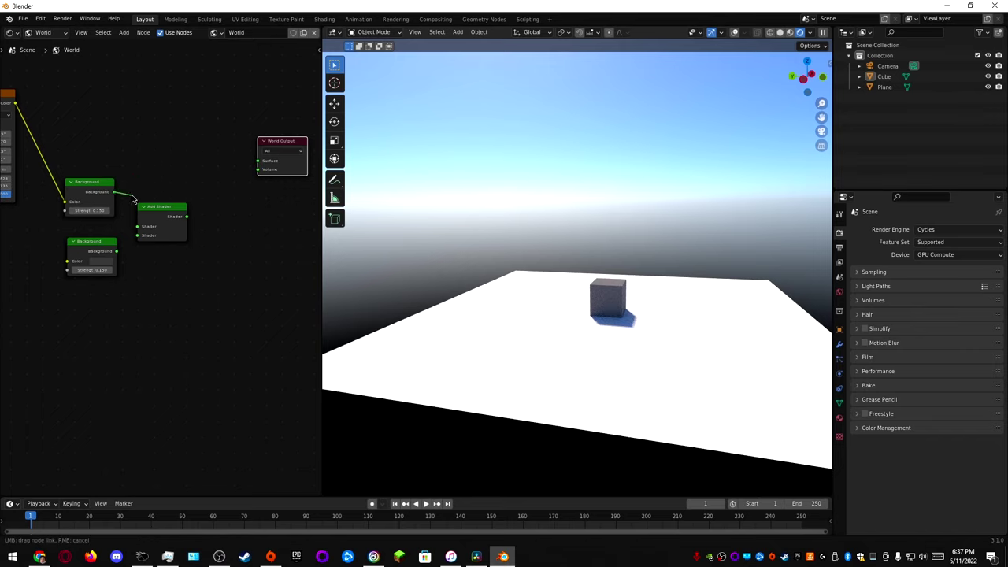
drag(139, 231, 242, 207)
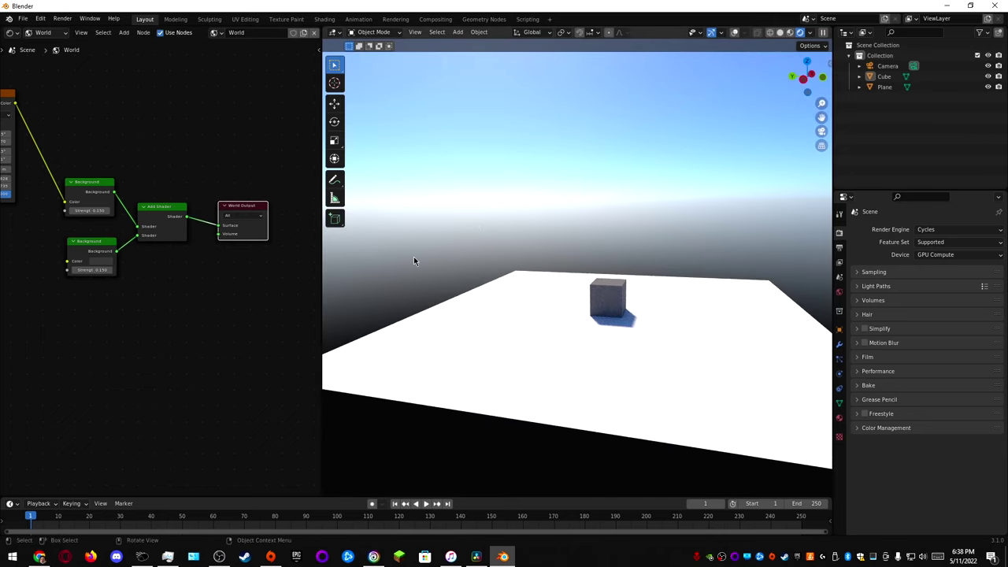
Lighten the duplicated Background's color to grey, and add a Musgrave Texture with its Height linked to that Color input.
click(100, 262)
mouse_move(158, 180)
mouse_down()
mouse_move(158, 147)
mouse_move(158, 201)
mouse_move(162, 177)
mouse_up()
middle_drag(40, 241, 146, 239)
key(shift+a)
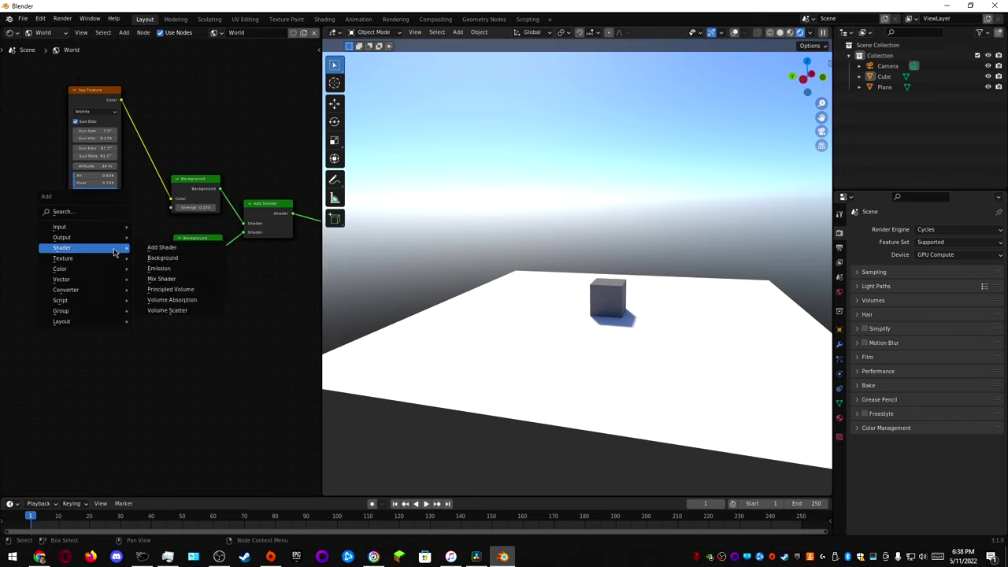
mouse_move(102, 260)
click(168, 357)
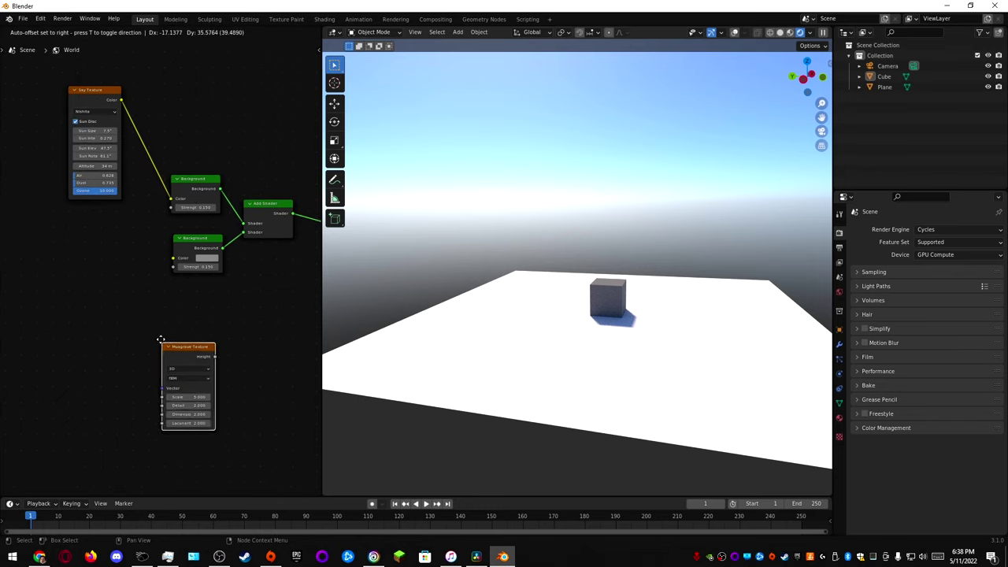
click(73, 213)
drag(124, 228, 174, 258)
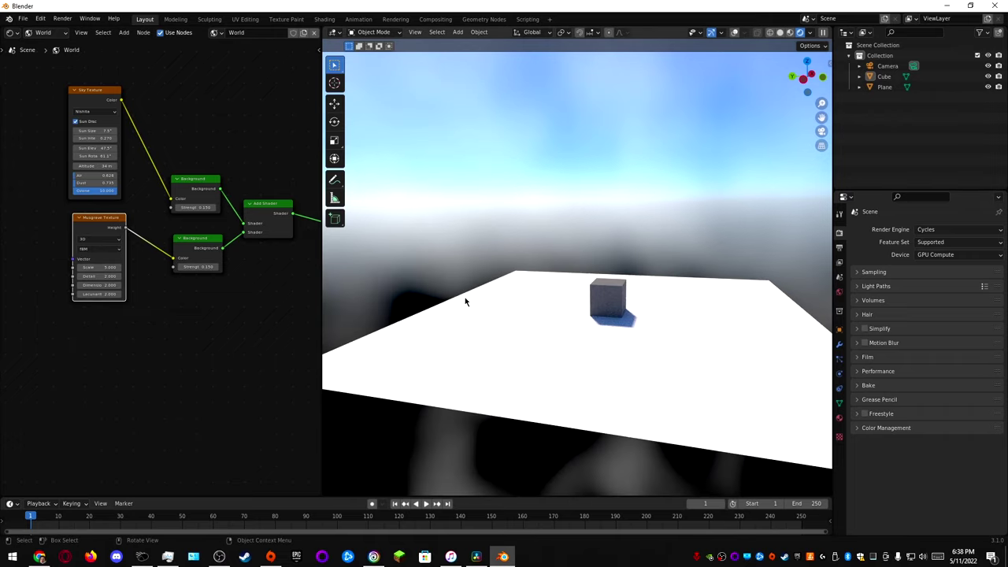
Set the Musgrave Texture's scale to 2.3, detail to 10 and dimension to 0, and inspect the pattern in the sky.
middle_drag(465, 300, 598, 330)
scroll(599, 330, up, 5)
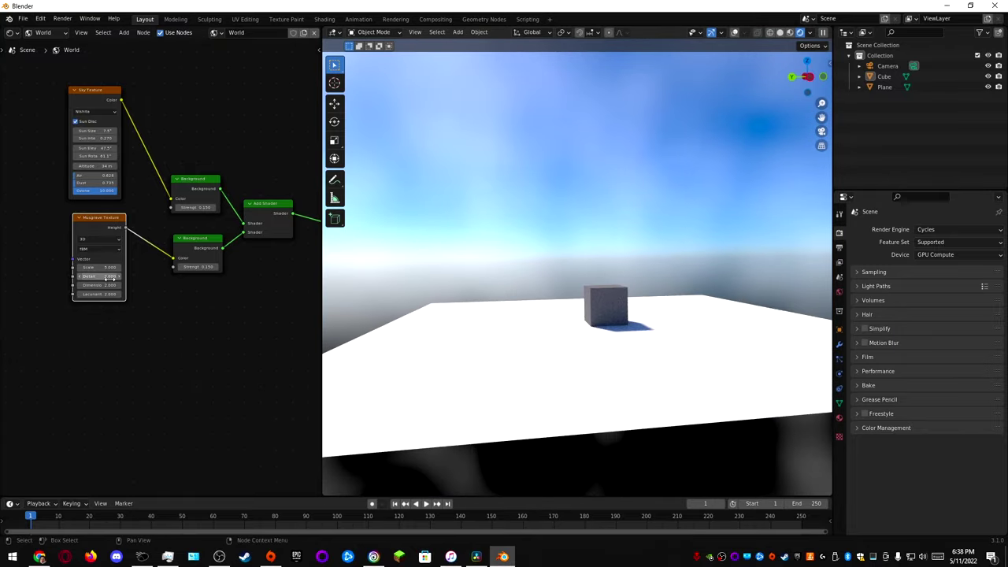
drag(105, 268, 196, 276)
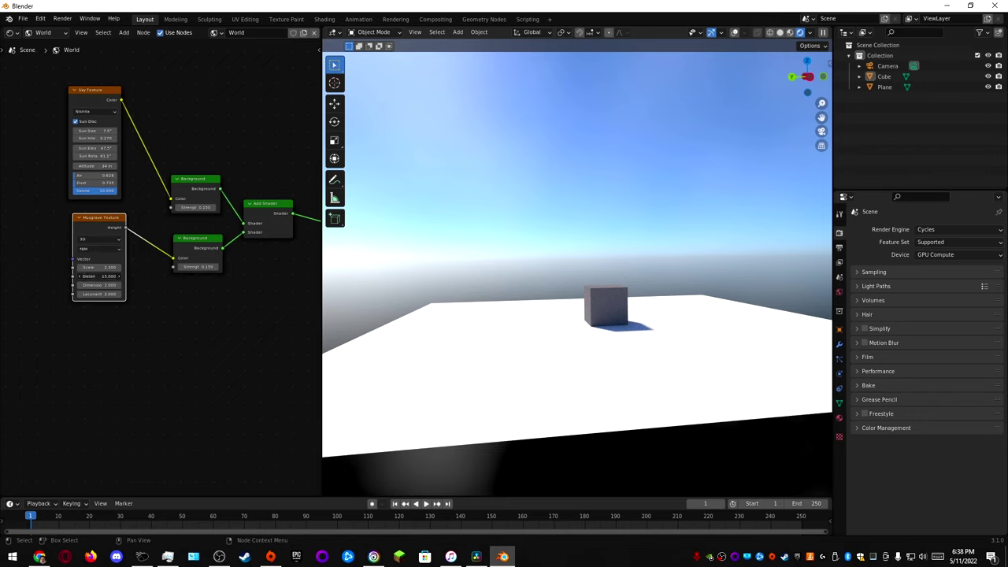
key(Return)
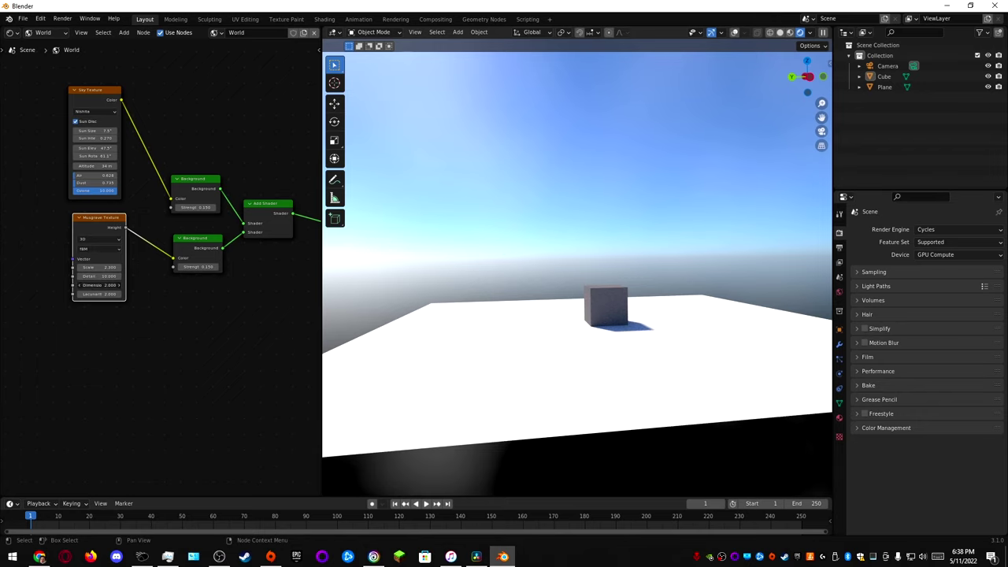
click(167, 288)
drag(106, 286, 32, 285)
middle_drag(487, 249, 646, 382)
scroll(546, 296, up, 6)
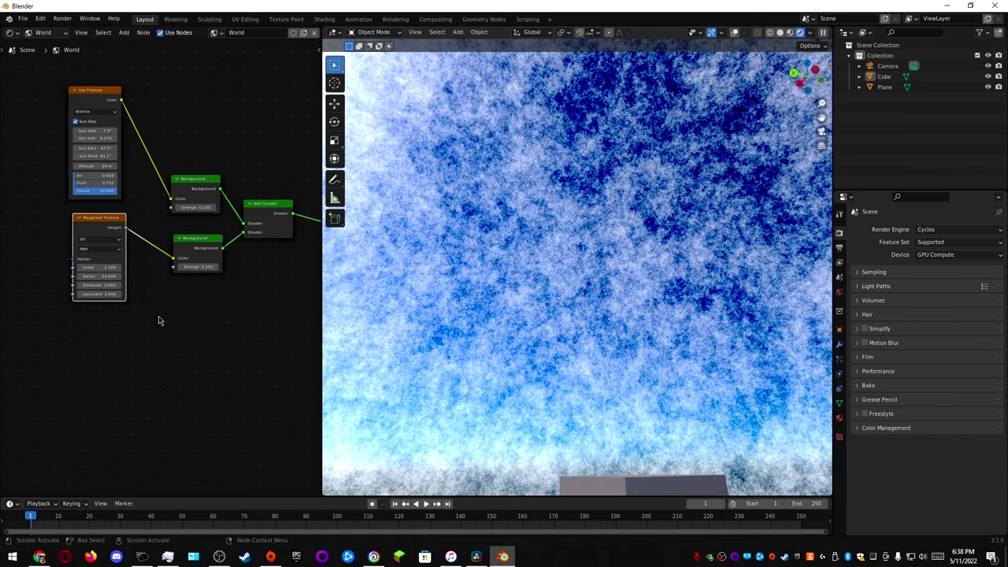
Set the Musgrave Texture's scale to 3.3 and dimension to 0.47, and the duplicated Background's strength to 1.
scroll(164, 363, up, 2)
drag(79, 293, 119, 293)
drag(77, 293, 75, 268)
middle_drag(166, 339, 209, 303)
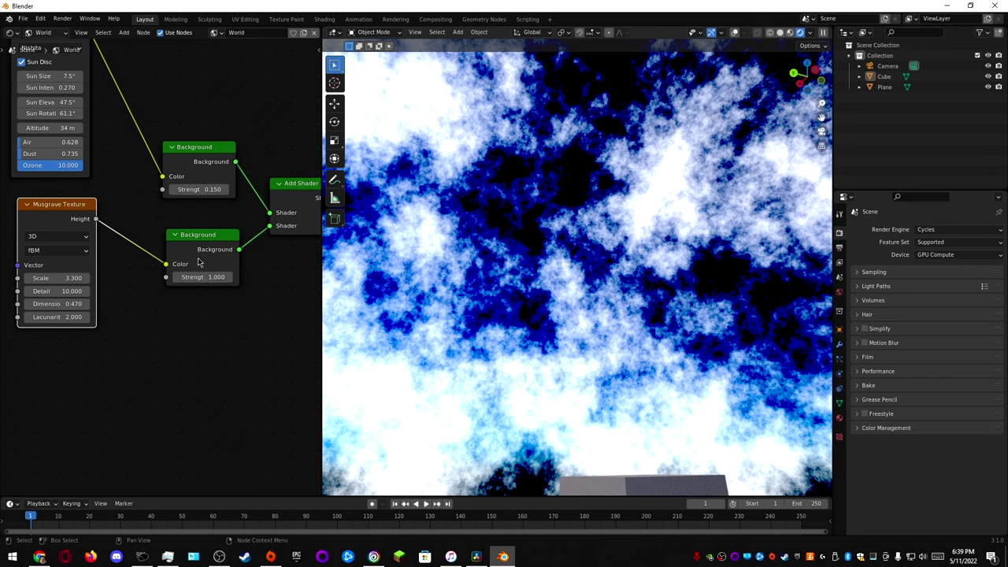
Move the Musgrave Texture away from the Background nodes and insert a ColorRamp between it and the duplicated Background.
middle_drag(179, 266, 264, 224)
scroll(236, 275, down, 5)
drag(149, 201, 60, 205)
click(151, 258)
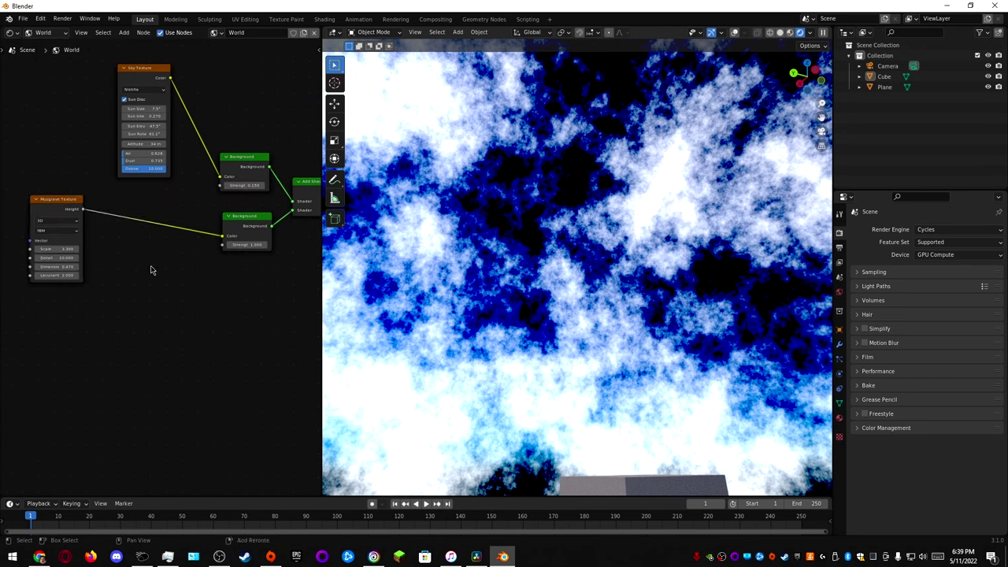
key(shift+a)
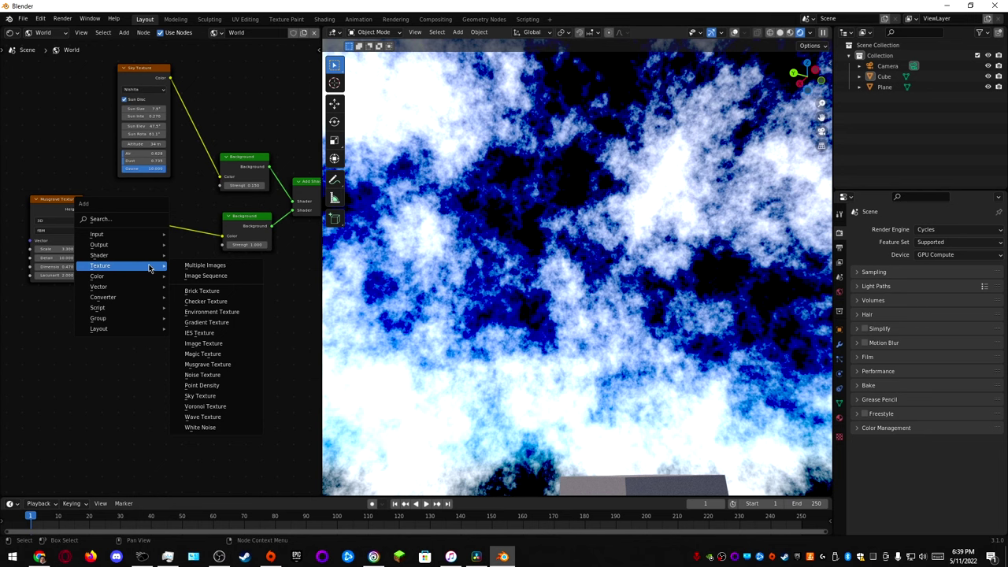
mouse_move(103, 297)
click(201, 319)
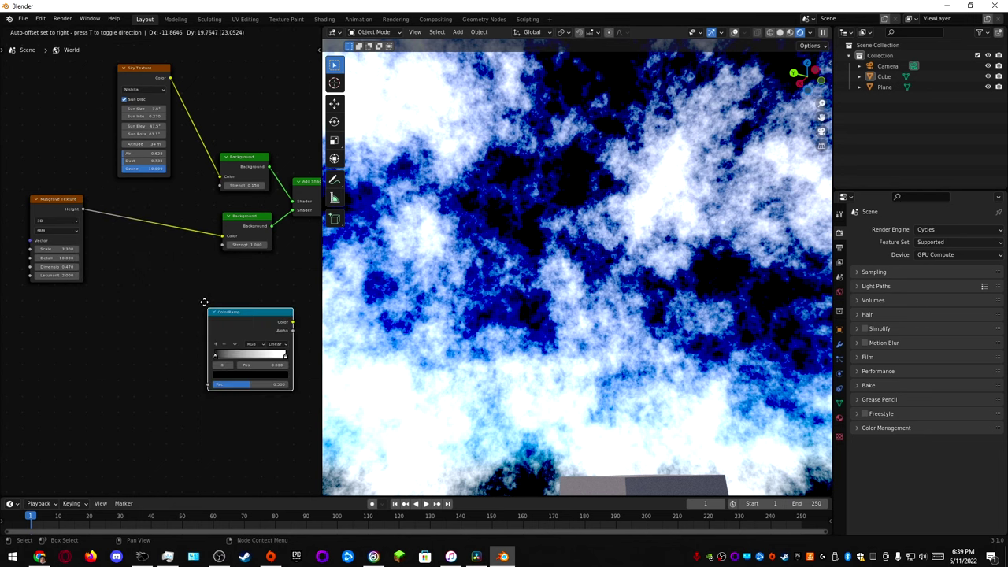
click(120, 206)
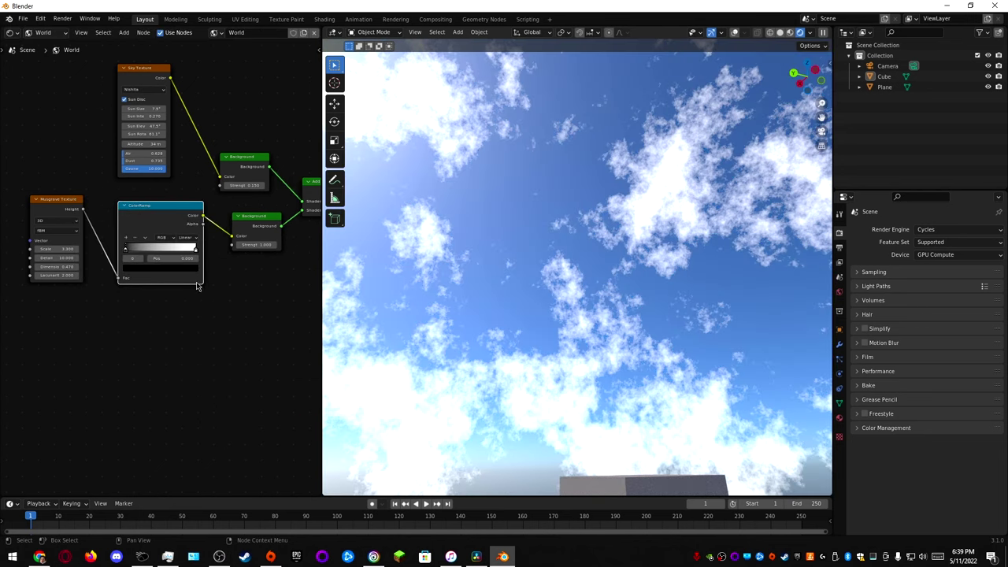
Try shifting the ColorRamp's black and white stops to vary the cloud coverage, and return the black stop to 0.
mouse_move(125, 252)
mouse_down()
mouse_move(176, 253)
mouse_move(123, 262)
mouse_up()
drag(195, 250, 221, 259)
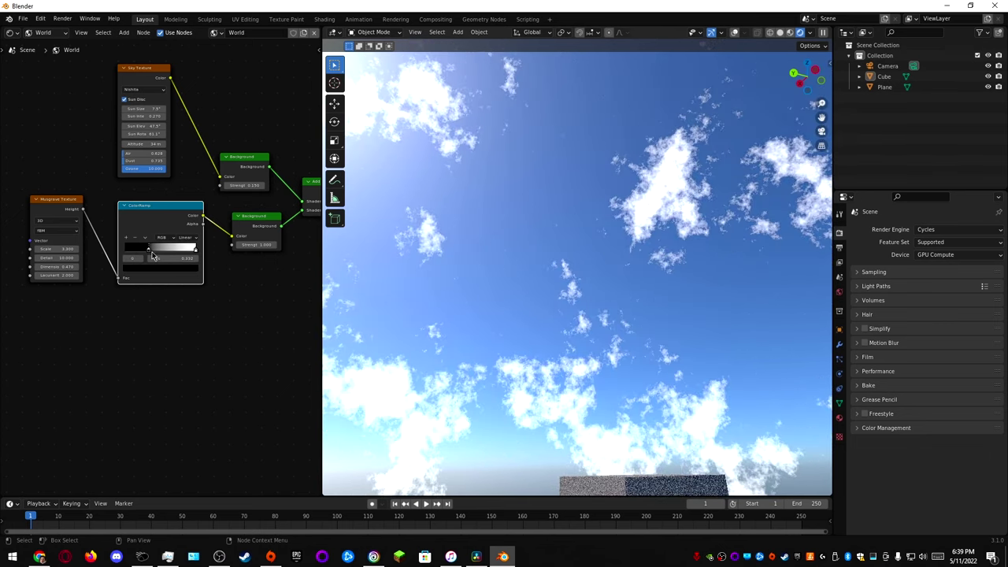
drag(134, 248, 118, 252)
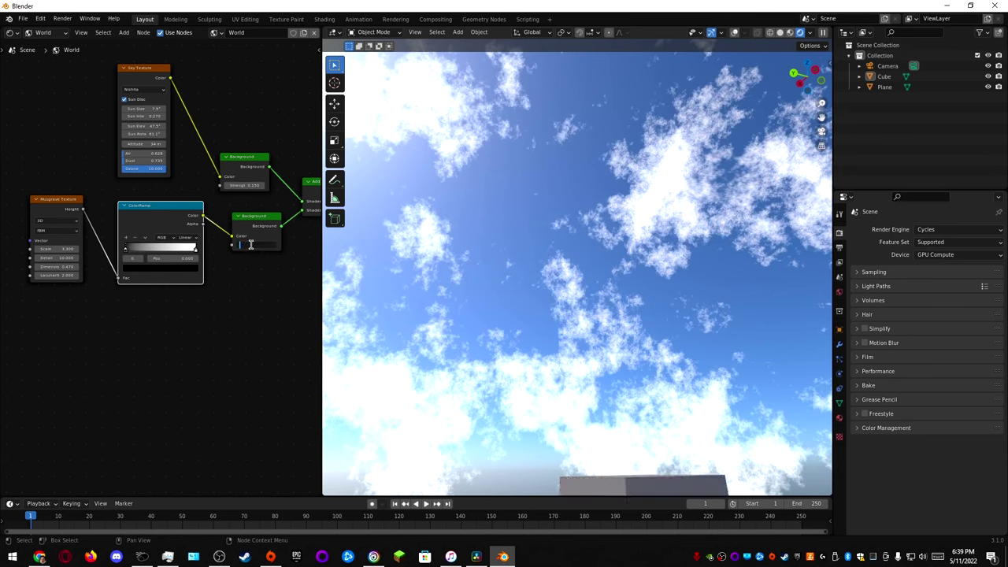
Try a strength of 0.5 on the duplicated Background and settle on 0.8.
text(.5)
key(Return)
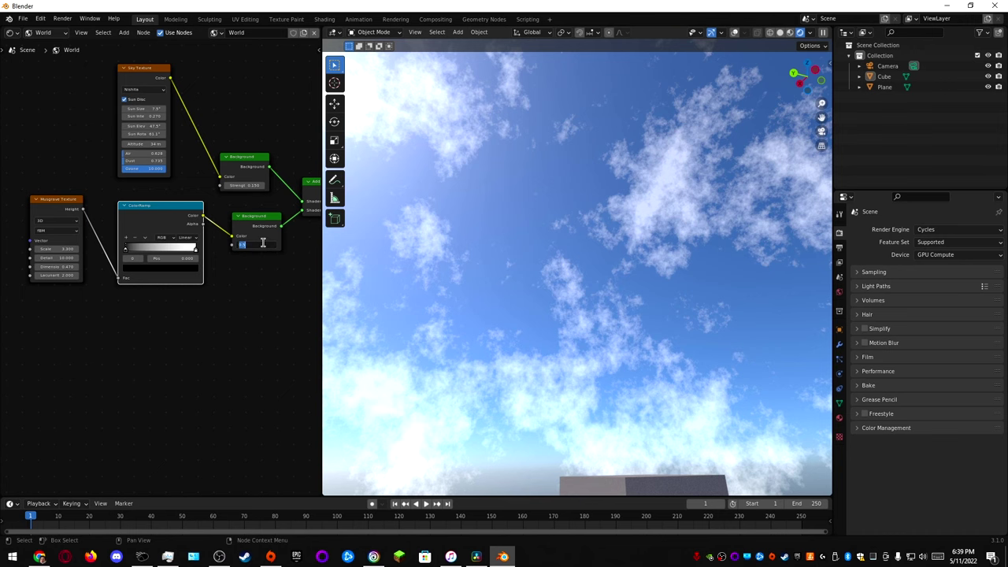
key(Return)
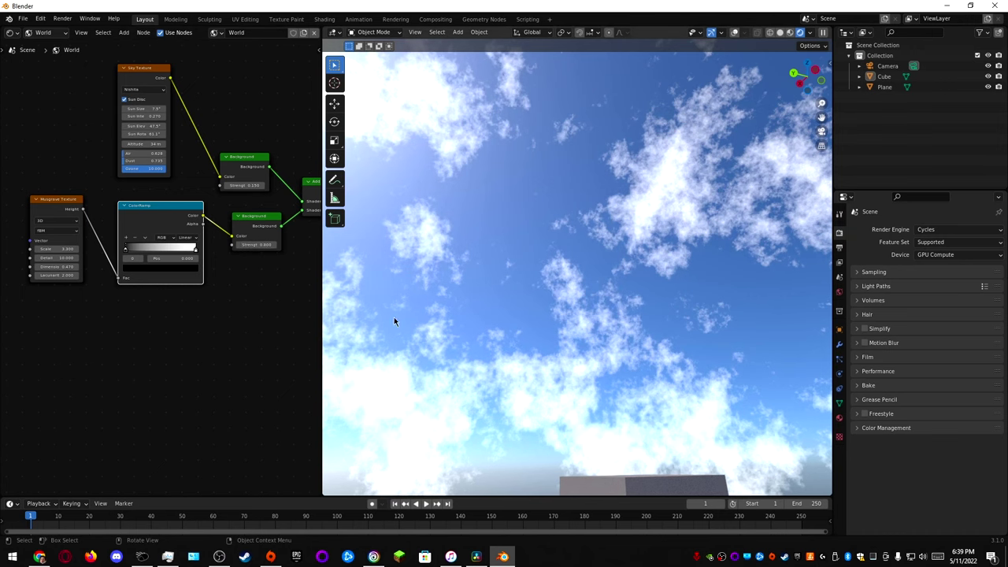
Set the scene's color management exposure to about -0.72 and gamma to about 1.15.
middle_drag(394, 321, 504, 358)
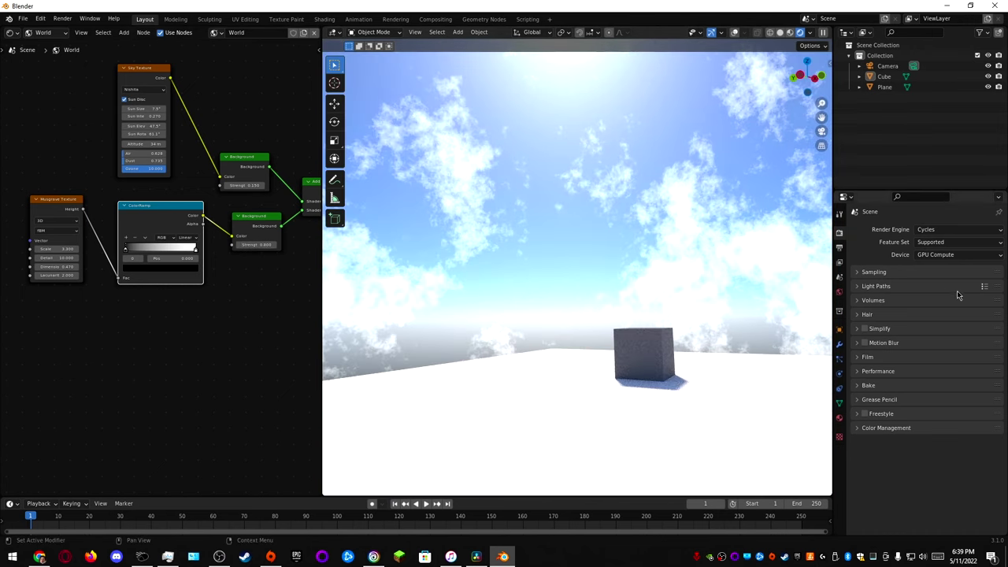
click(882, 427)
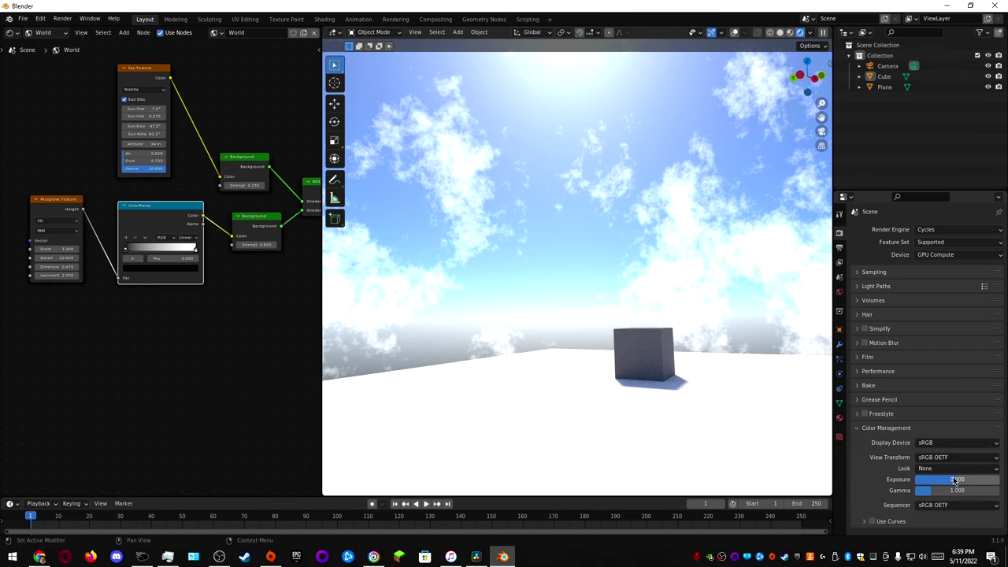
mouse_move(956, 480)
mouse_down()
mouse_move(940, 480)
mouse_move(968, 479)
mouse_move(937, 479)
mouse_move(964, 490)
mouse_move(933, 489)
mouse_move(972, 490)
mouse_move(943, 486)
mouse_up()
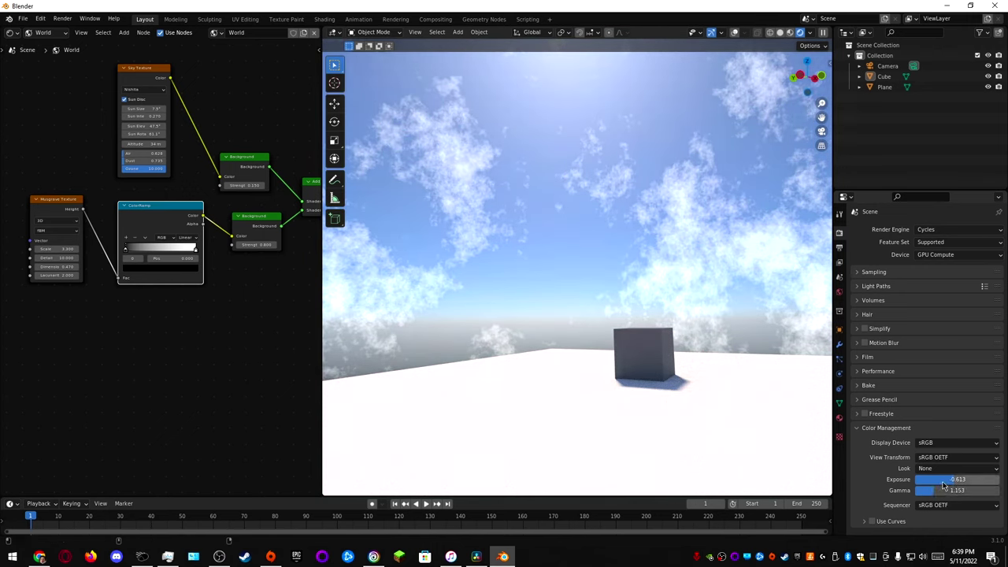
Try the Base Contrast look while viewing the cube from another angle, and switch the look to Very Low Contrast.
click(955, 467)
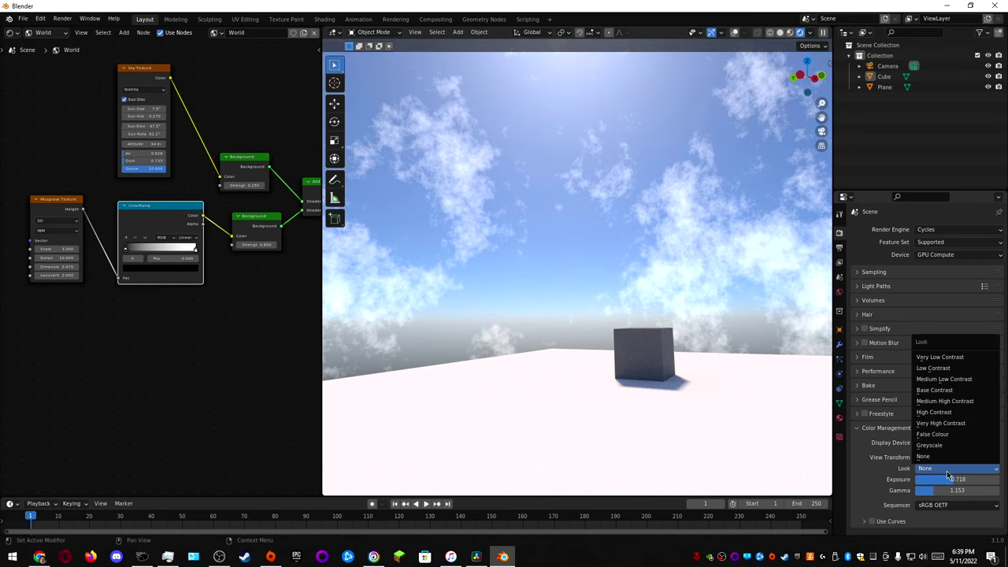
click(945, 387)
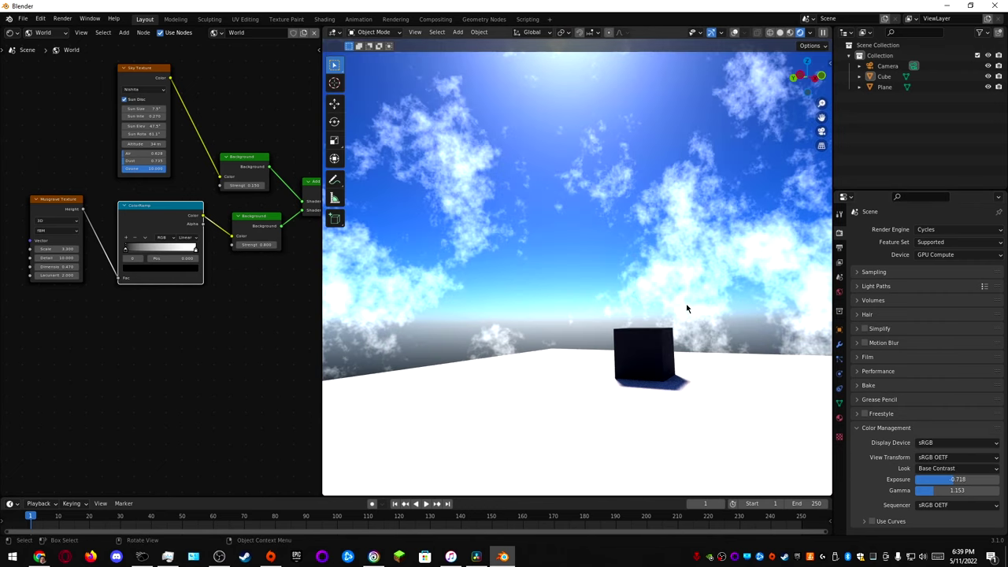
middle_drag(687, 308, 765, 339)
scroll(648, 339, up, 3)
middle_drag(648, 340, 677, 319)
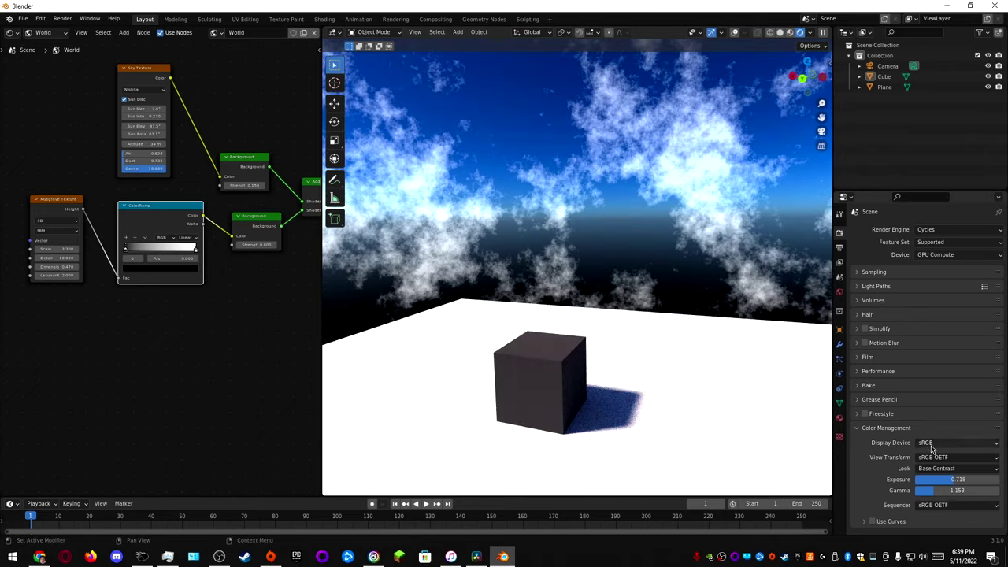
click(935, 467)
click(937, 355)
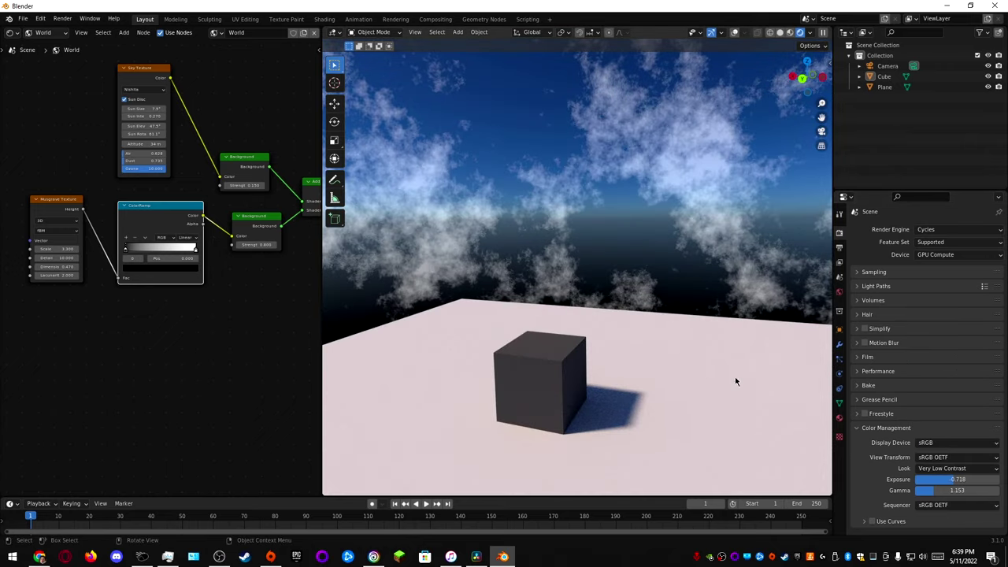
Raise the scene's color management gamma to about 1.49 and settle the exposure at about -0.19.
drag(954, 479, 977, 490)
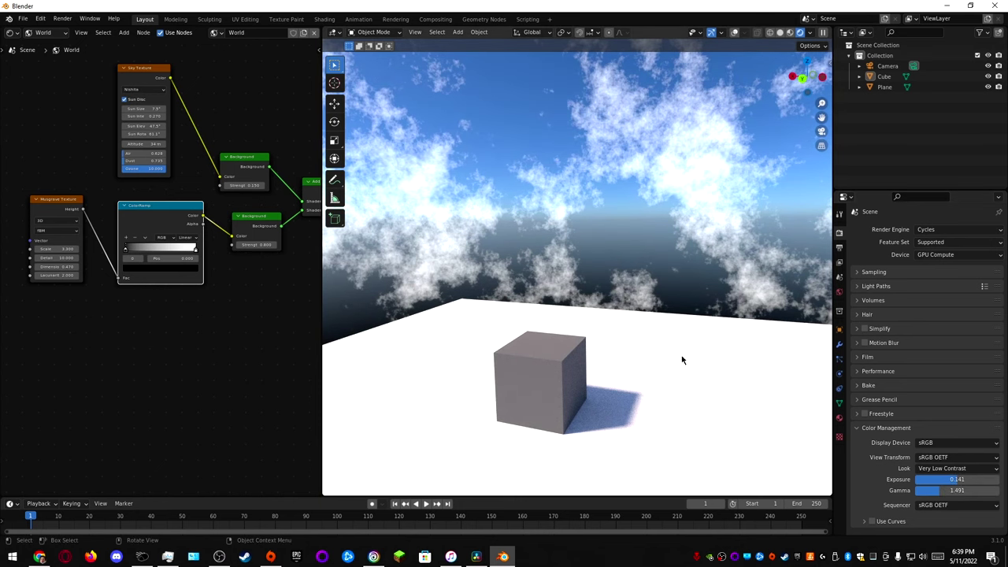
middle_drag(682, 355, 636, 317)
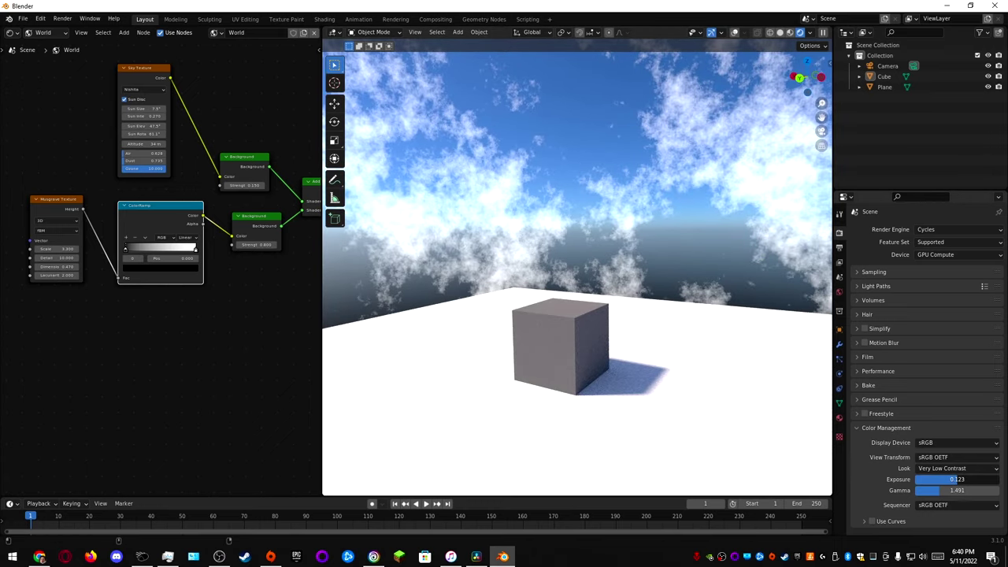
drag(957, 478, 937, 479)
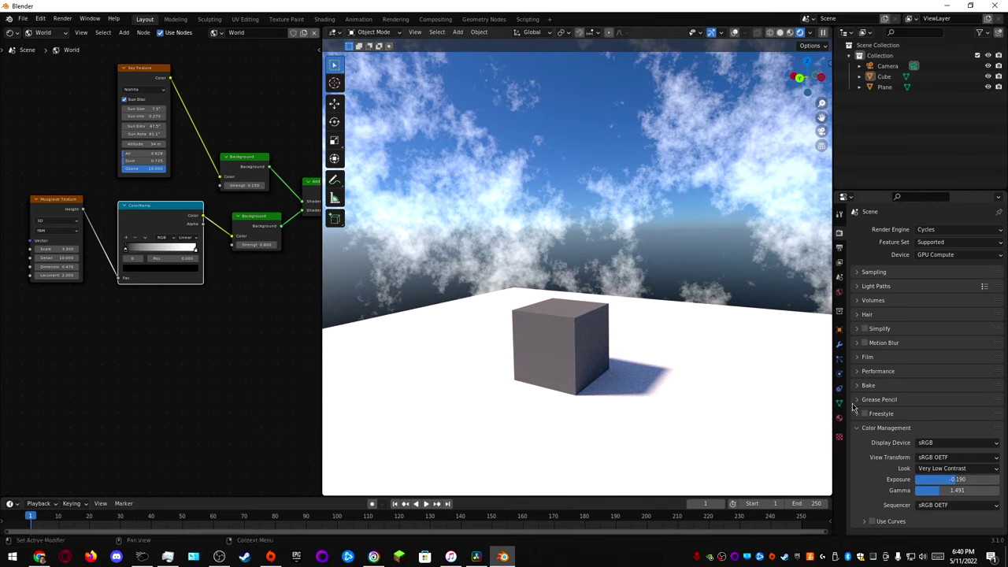
middle_drag(646, 245, 574, 243)
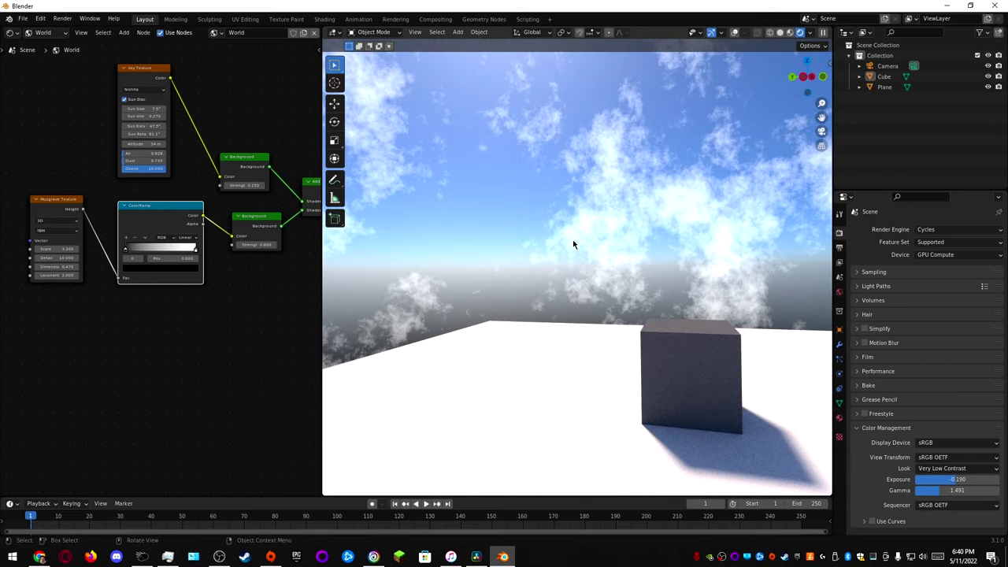
scroll(567, 244, down, 2)
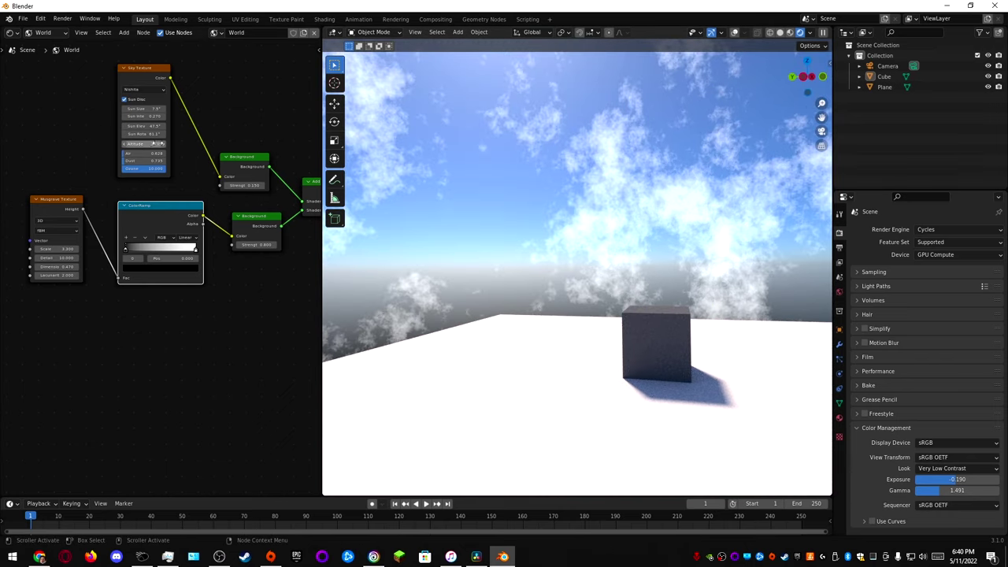
Try a sun intensity of 1.82 on the Sky Texture and settle on 0.68.
scroll(157, 143, up, 2)
drag(124, 152, 194, 153)
middle_drag(550, 211, 649, 239)
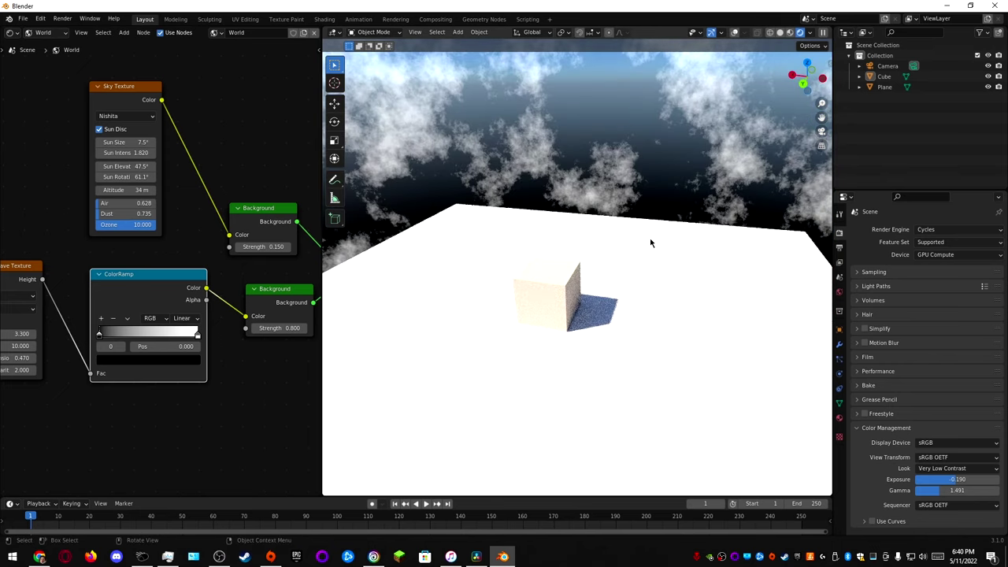
drag(137, 153, 47, 152)
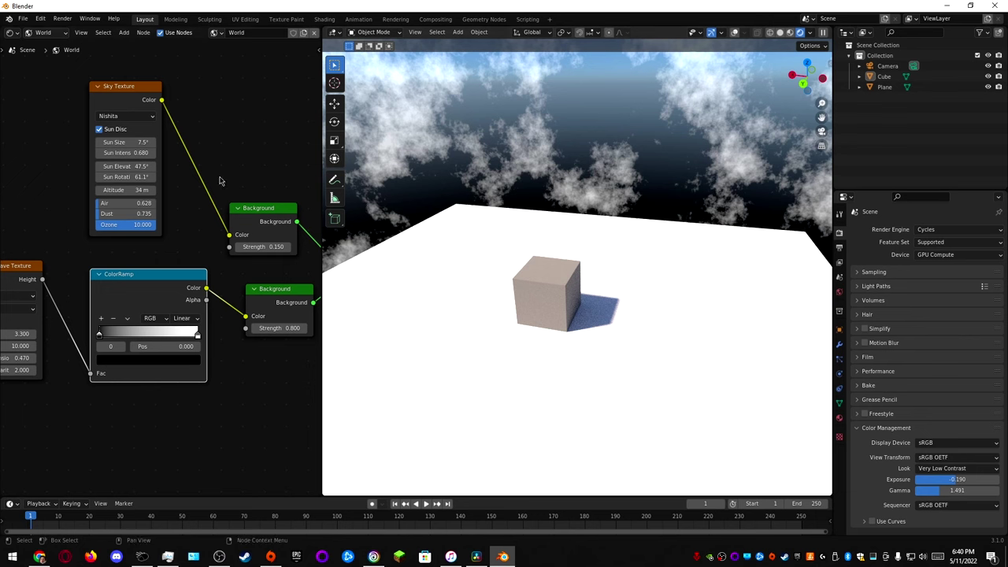
middle_drag(229, 197, 206, 181)
middle_drag(634, 232, 500, 199)
Scale the ground plane up to about 6053 so that it reaches the horizon.
scroll(242, 227, down, 3)
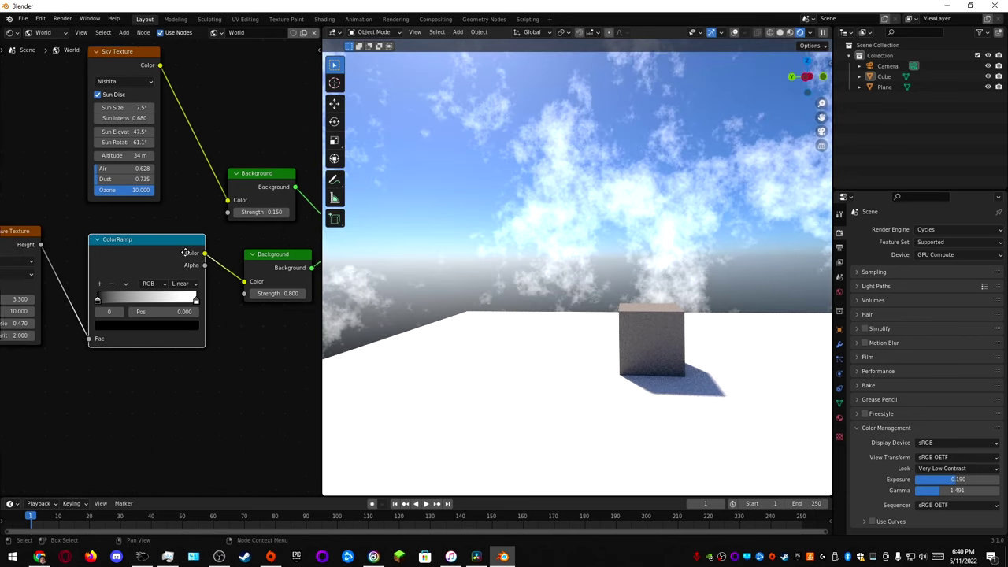
scroll(591, 297, down, 3)
middle_drag(576, 296, 641, 406)
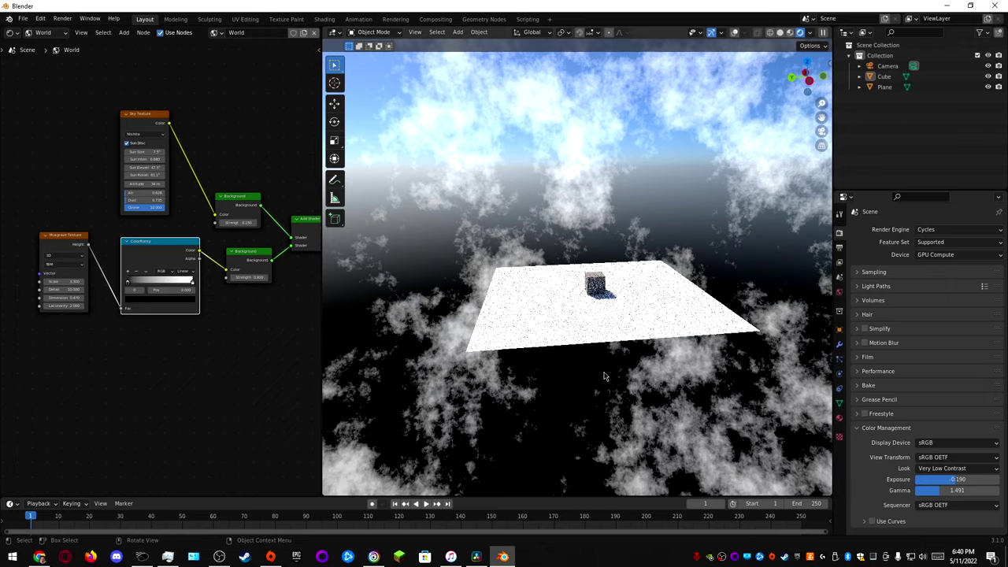
middle_drag(565, 305, 524, 333)
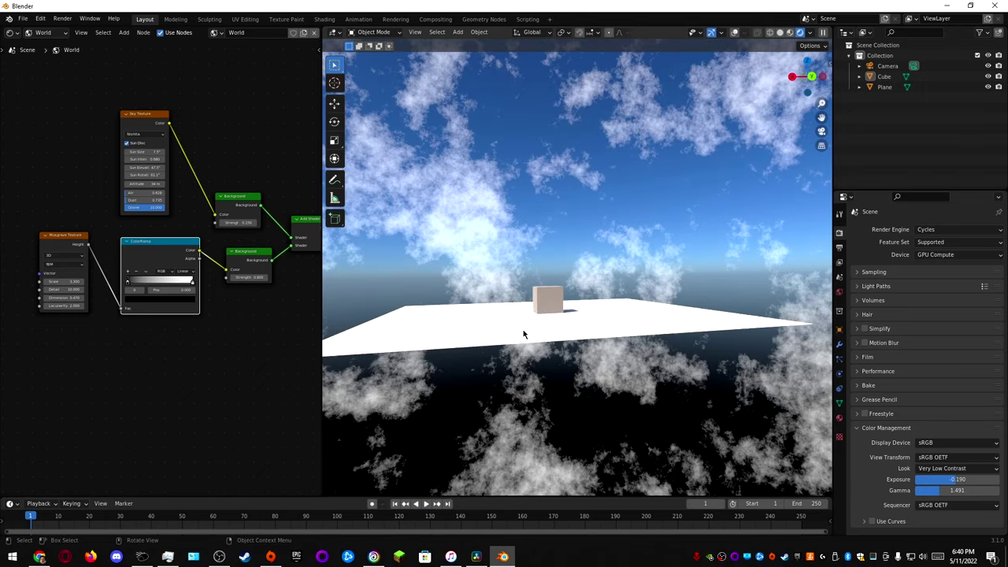
click(524, 335)
key(s)
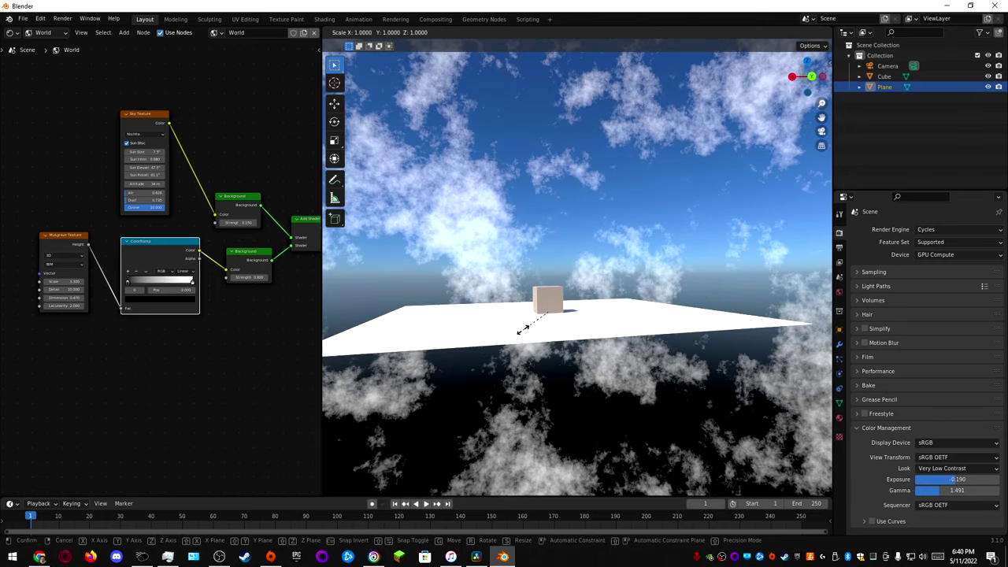
key(1)
key(0)
key(Return)
scroll(523, 334, up, 2)
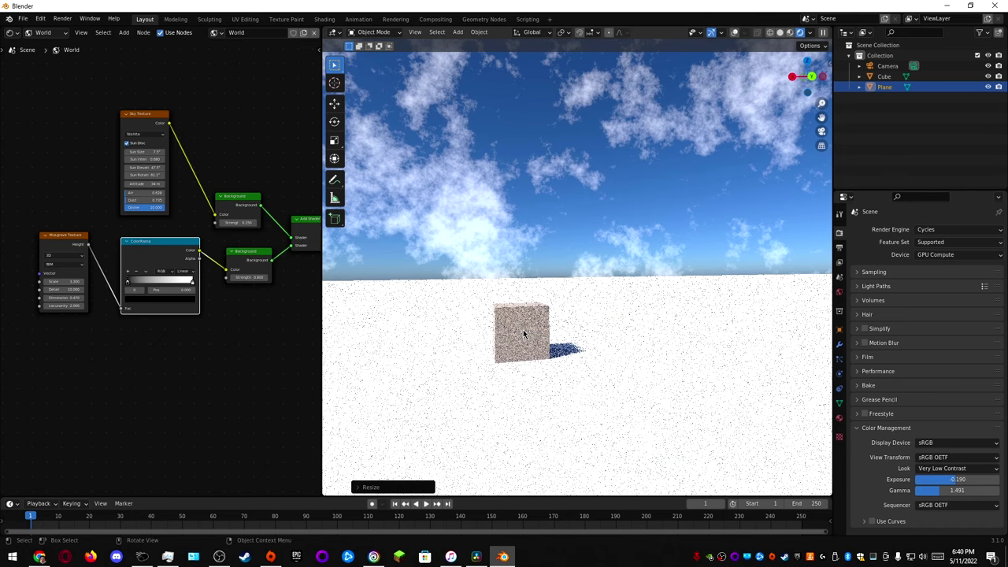
middle_drag(523, 334, 462, 325)
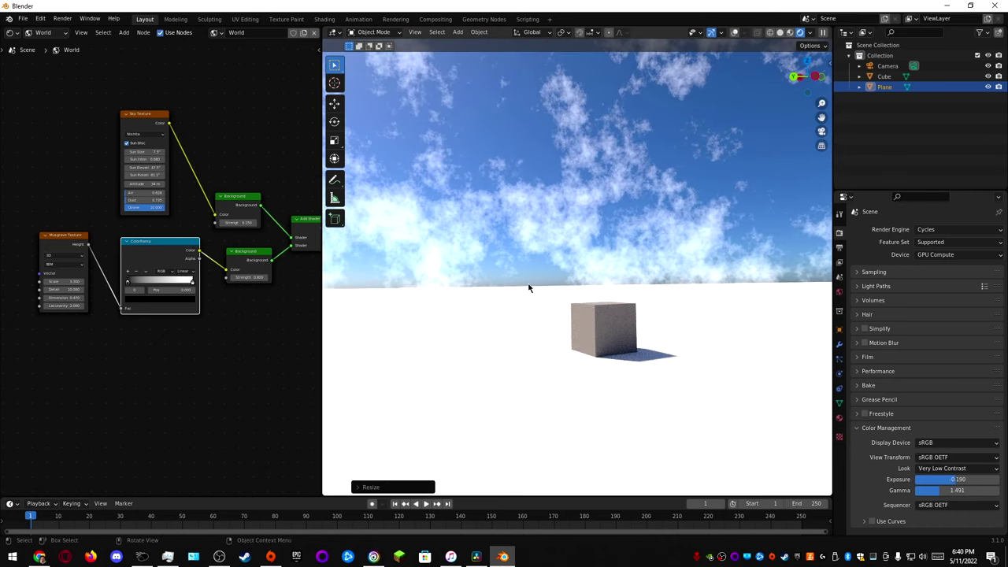
Shorten the viewport's focal length for a wider angle of view, keeping the clip end at 10000 m.
key(n)
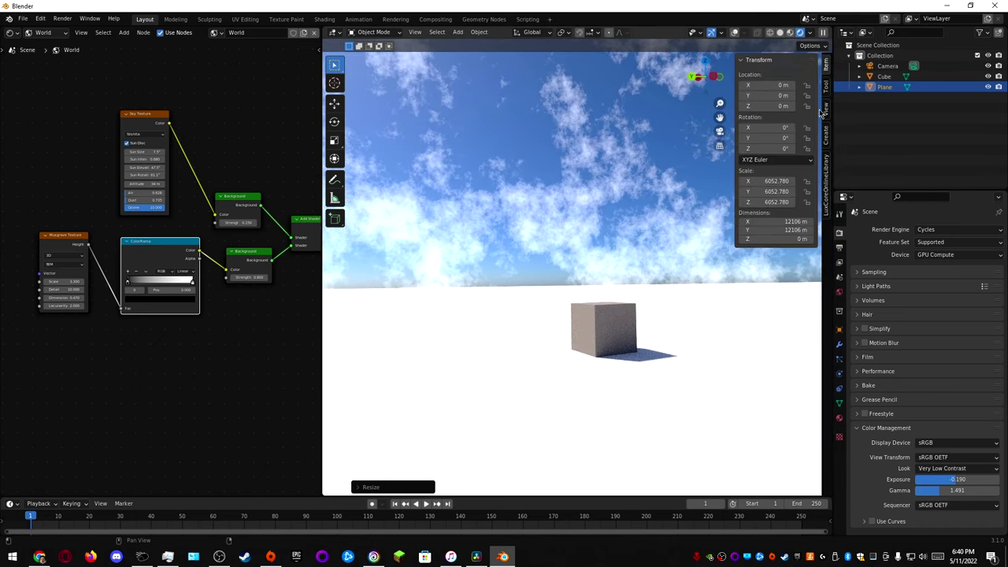
click(825, 110)
click(787, 96)
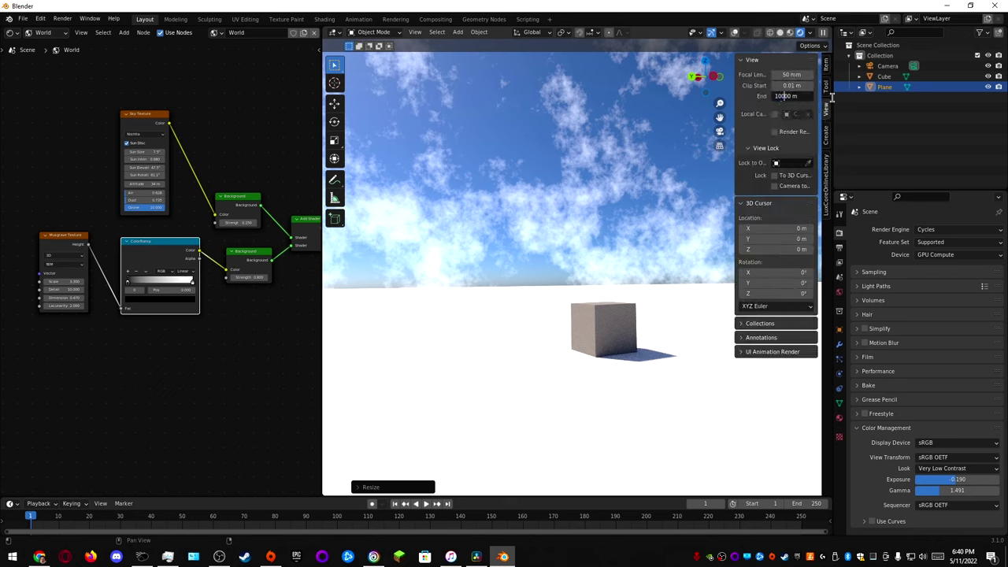
key(Return)
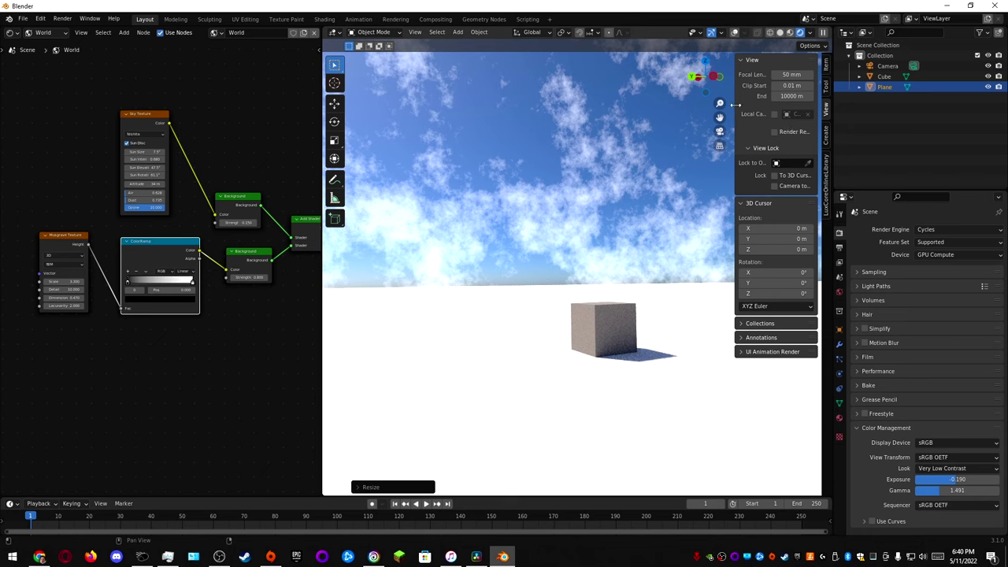
drag(791, 74, 829, 85)
click(615, 146)
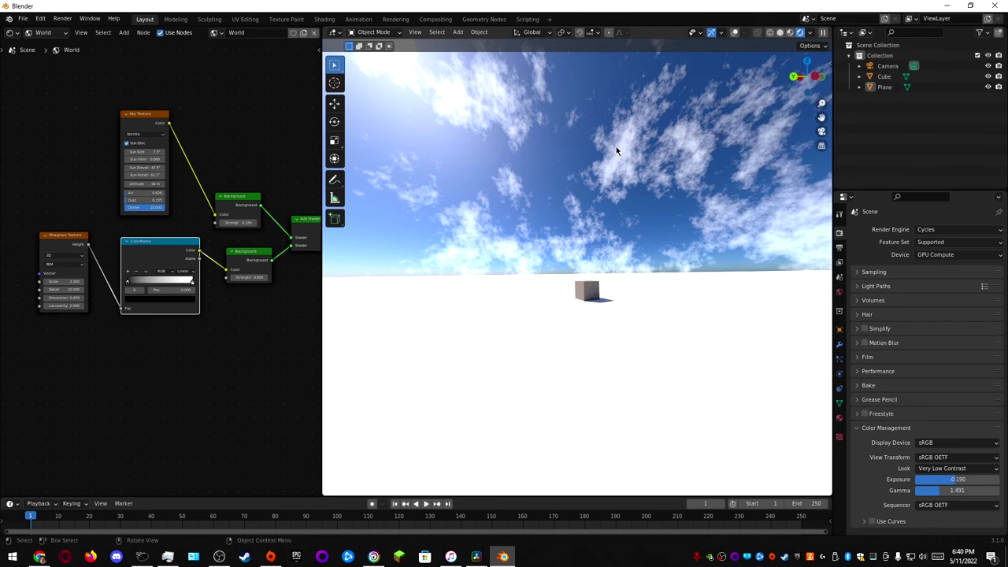
middle_drag(615, 147, 481, 211)
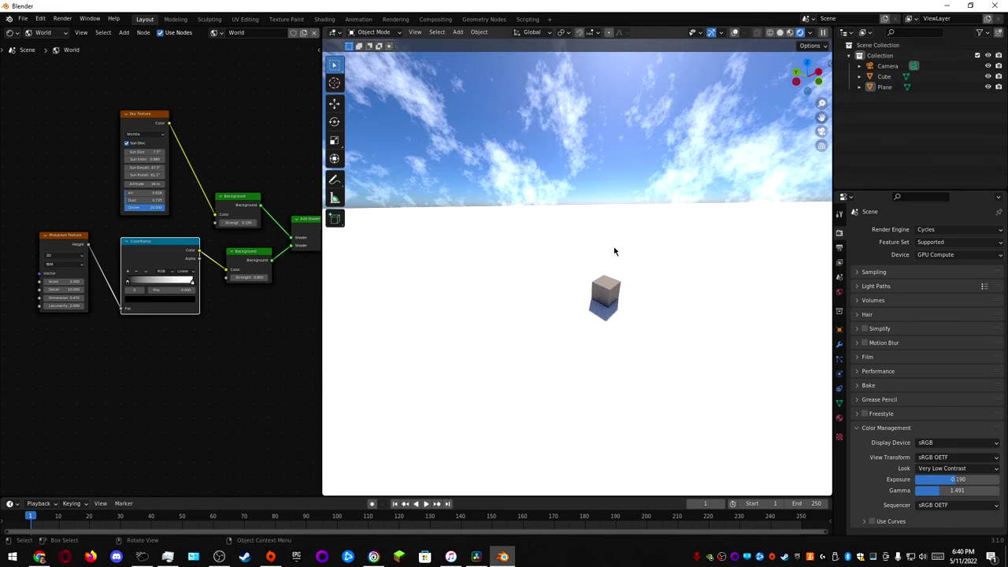
Set the ground plane's scale to 50 on X, Y and Z.
click(785, 274)
click(839, 329)
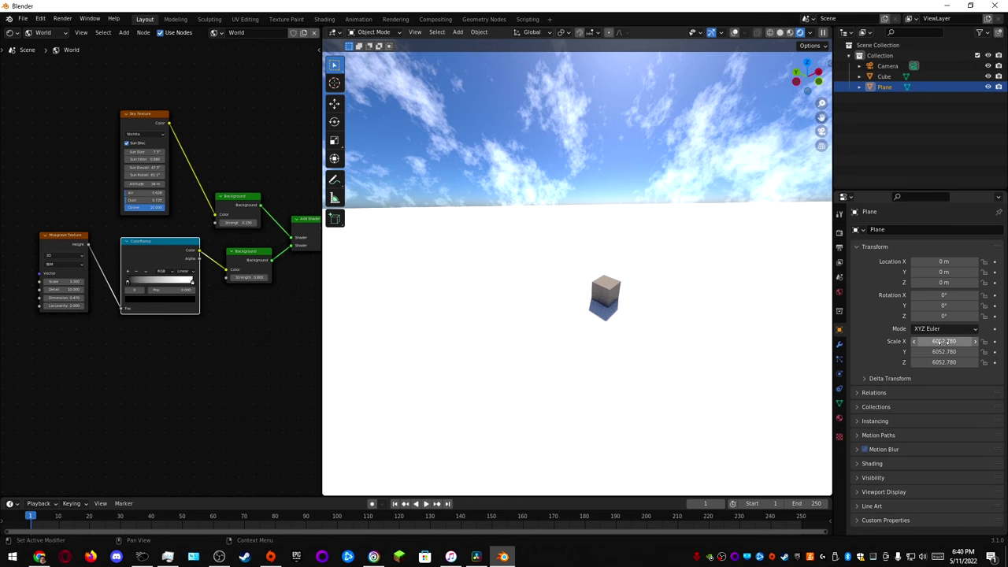
click(943, 341)
text(50)
key(Return)
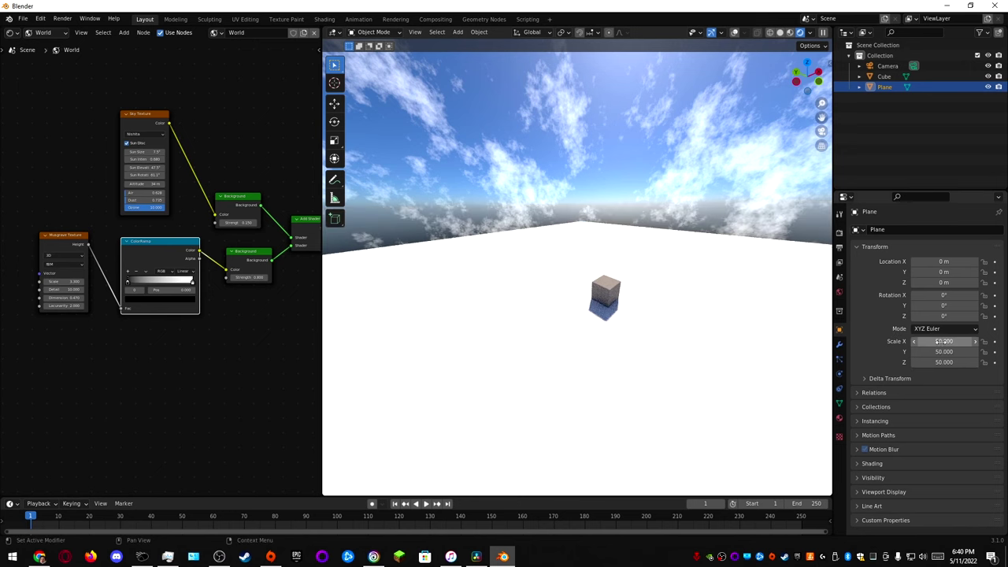
click(601, 180)
middle_drag(601, 180, 676, 244)
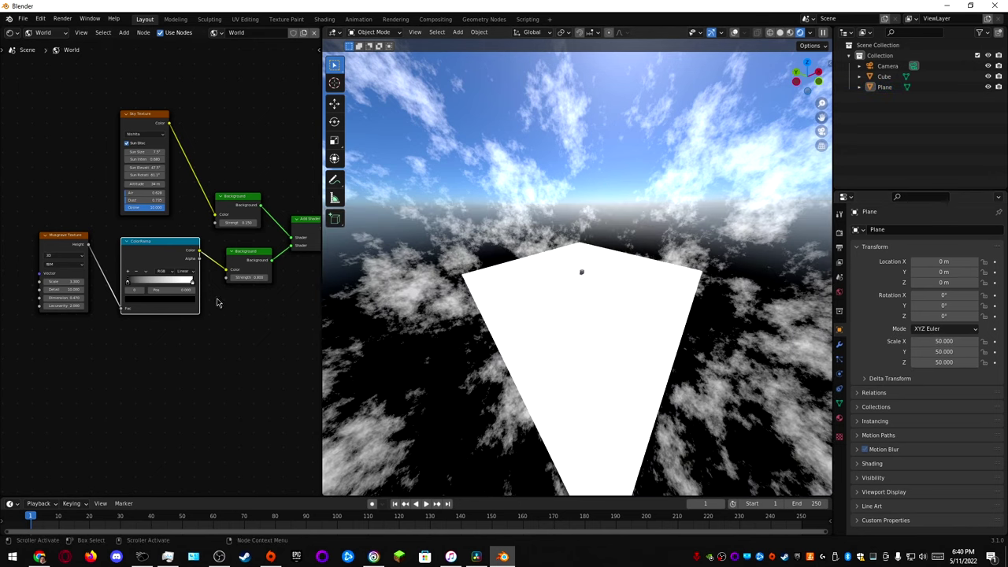
Move the cloud Background node lower in the world node tree, away from the sky Background node.
drag(245, 271, 241, 309)
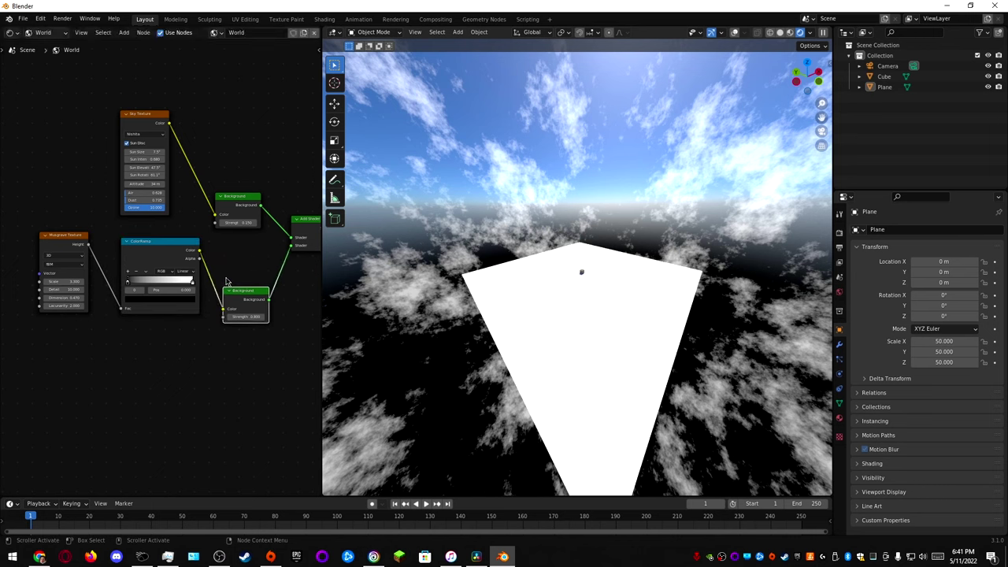
middle_drag(222, 269, 195, 245)
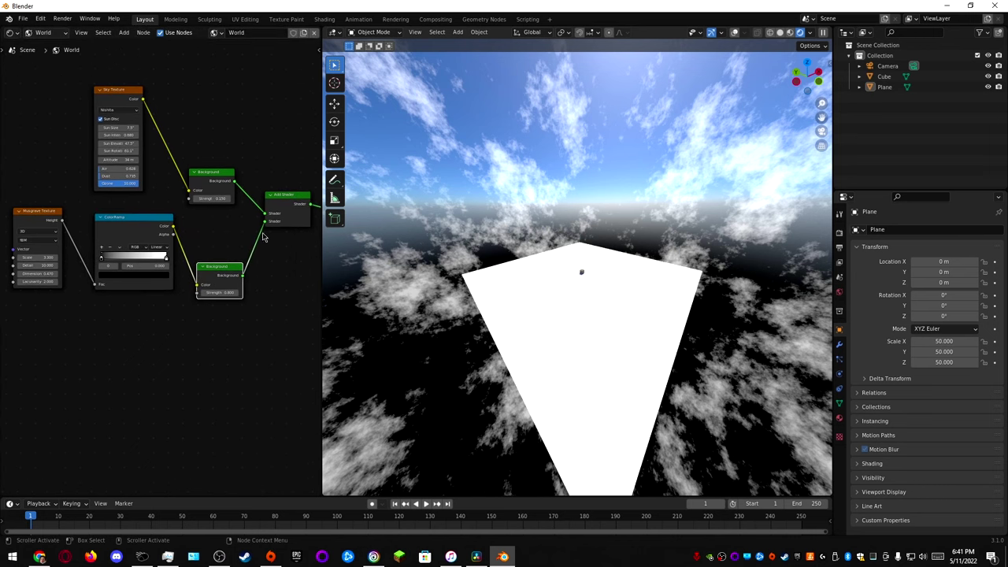
middle_drag(265, 236, 212, 232)
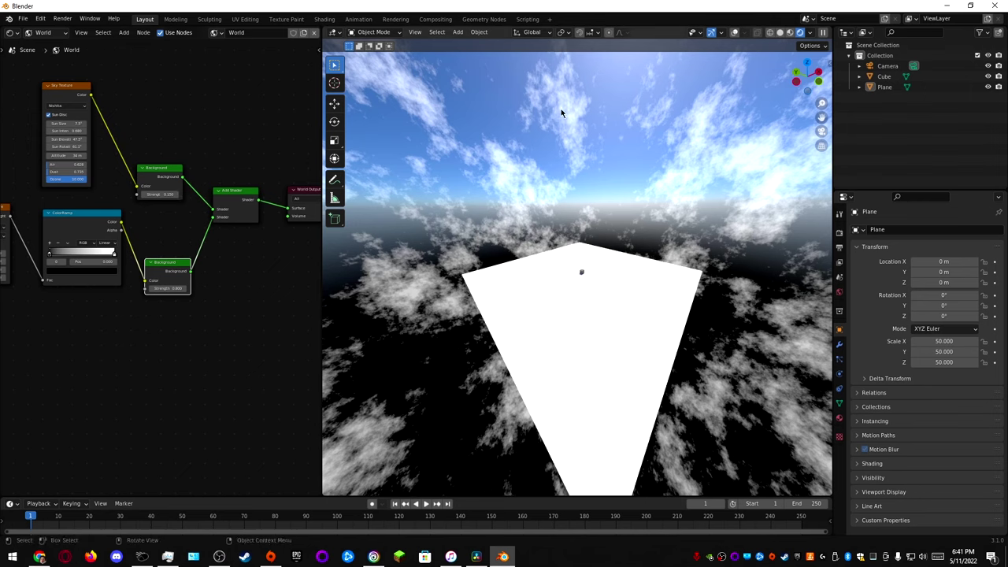
middle_drag(94, 315, 164, 291)
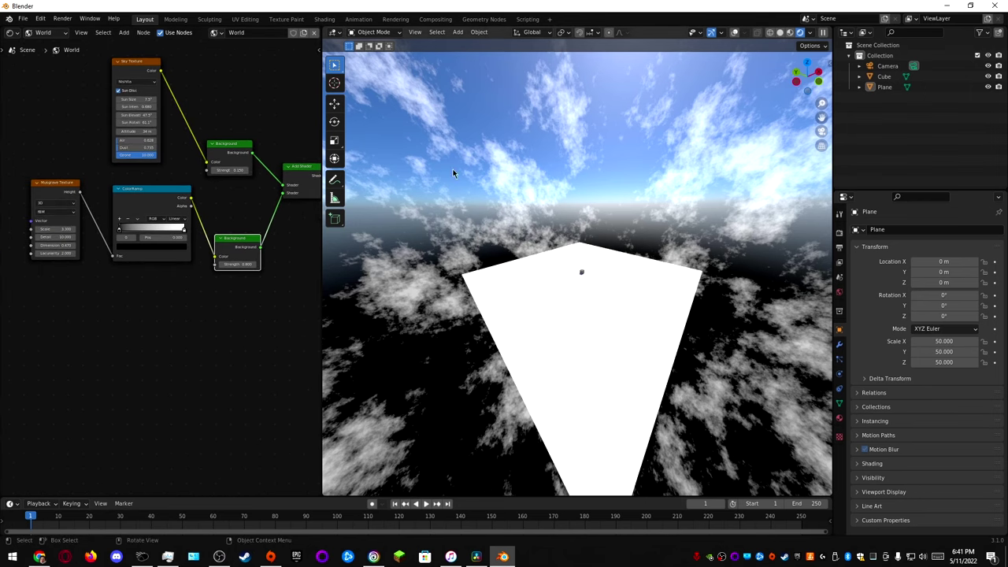
Add a Gradient Texture, connect its Fac output to the cloud Background's Strength, and check the clouds from other angles.
key(shift+a)
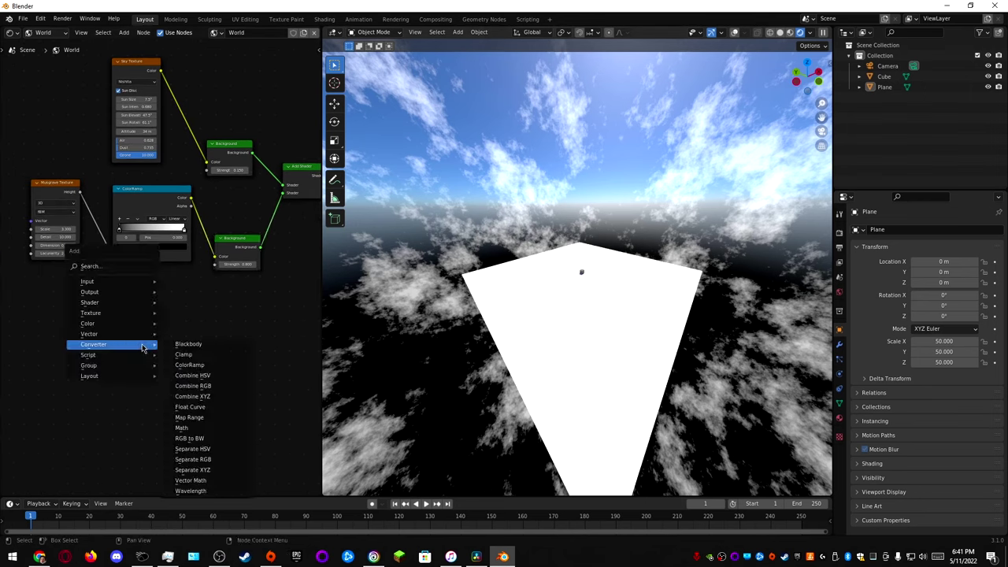
mouse_move(129, 313)
click(199, 369)
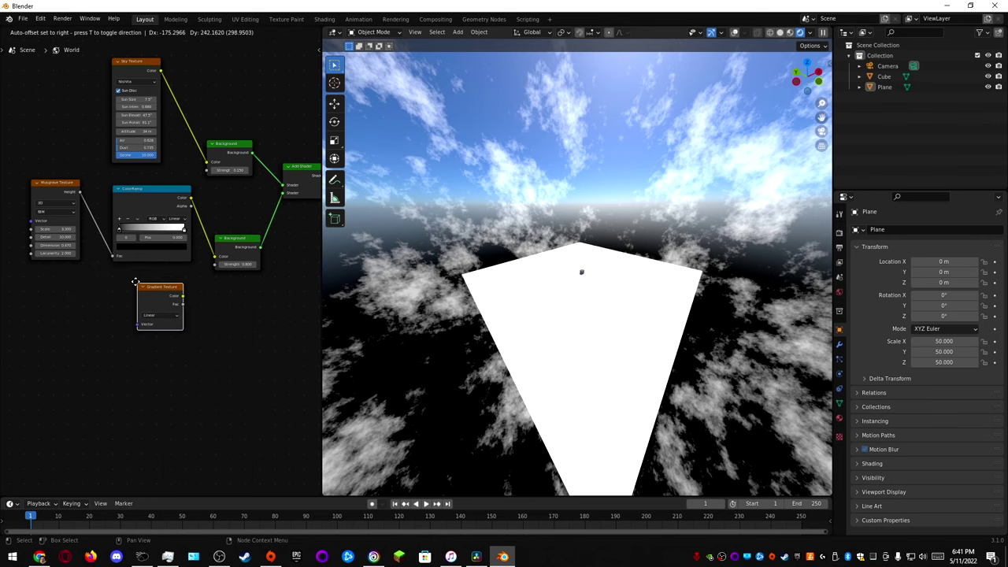
click(181, 293)
drag(188, 291, 216, 263)
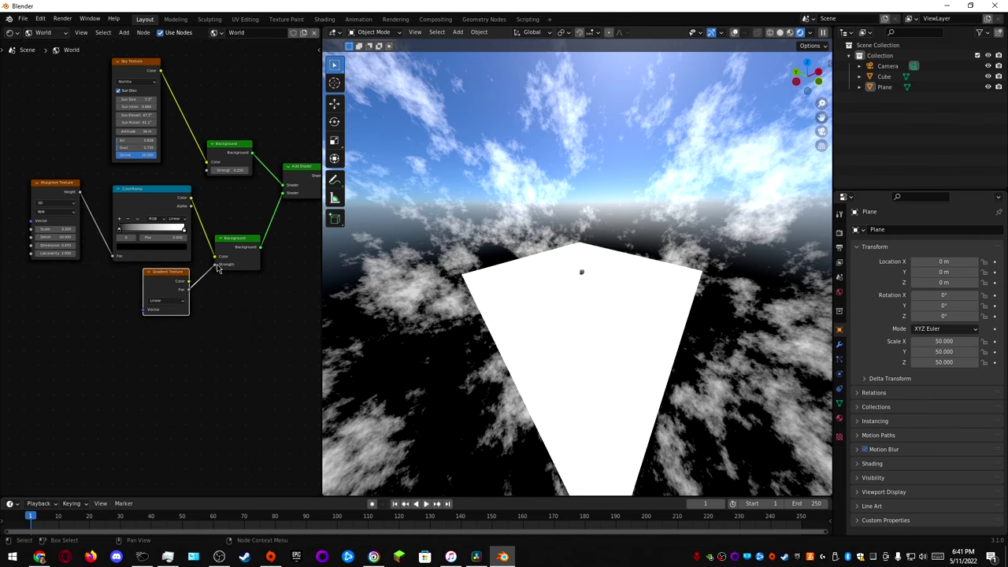
middle_drag(500, 281, 567, 225)
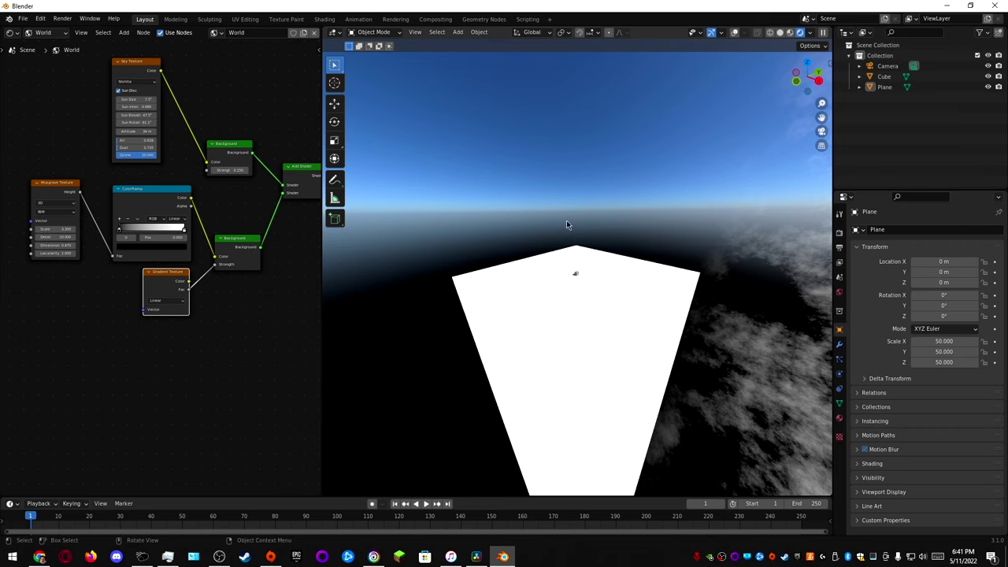
middle_drag(449, 240, 631, 230)
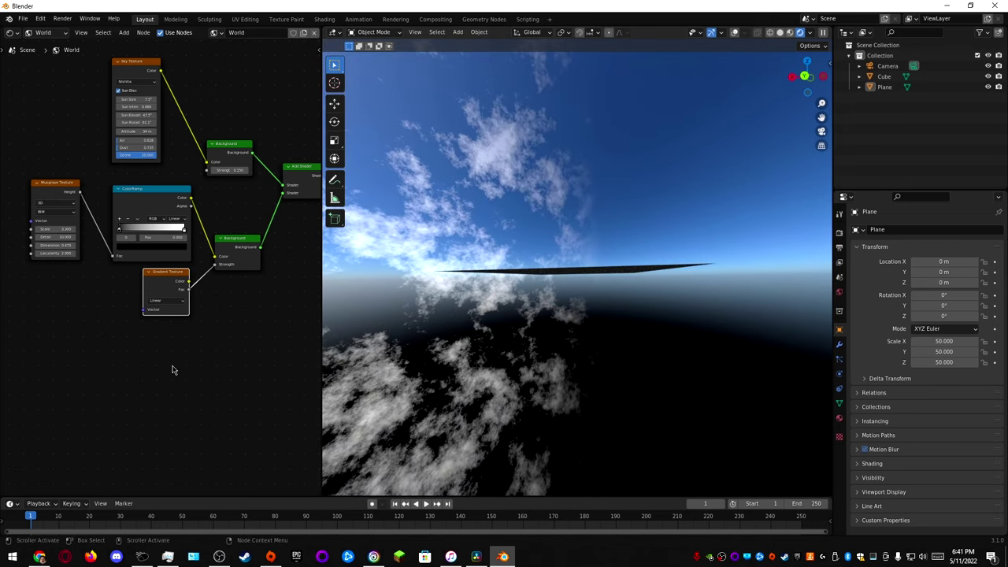
Add a Mapping node beside the Gradient Texture.
key(shift+a)
mouse_move(150, 386)
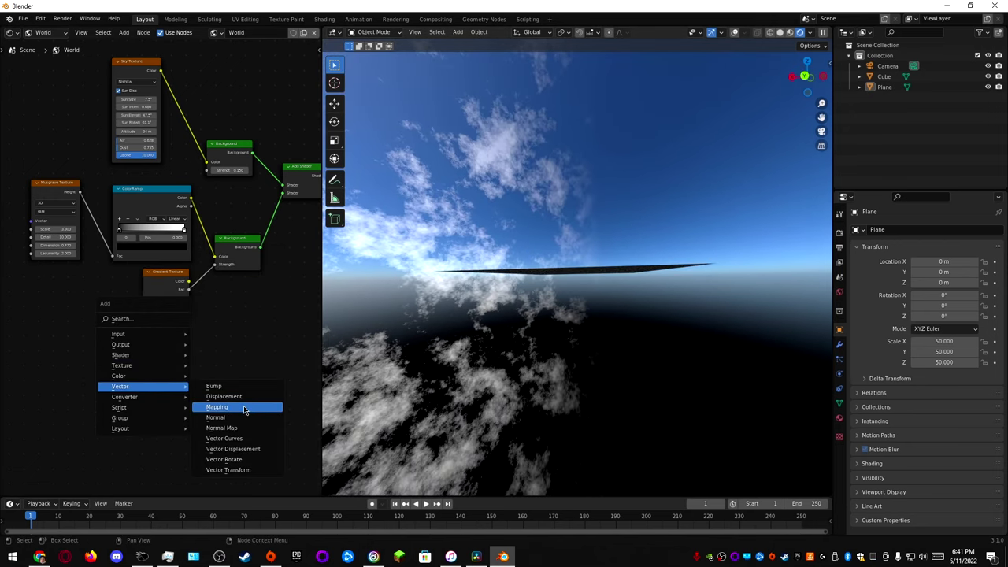
click(229, 407)
click(99, 296)
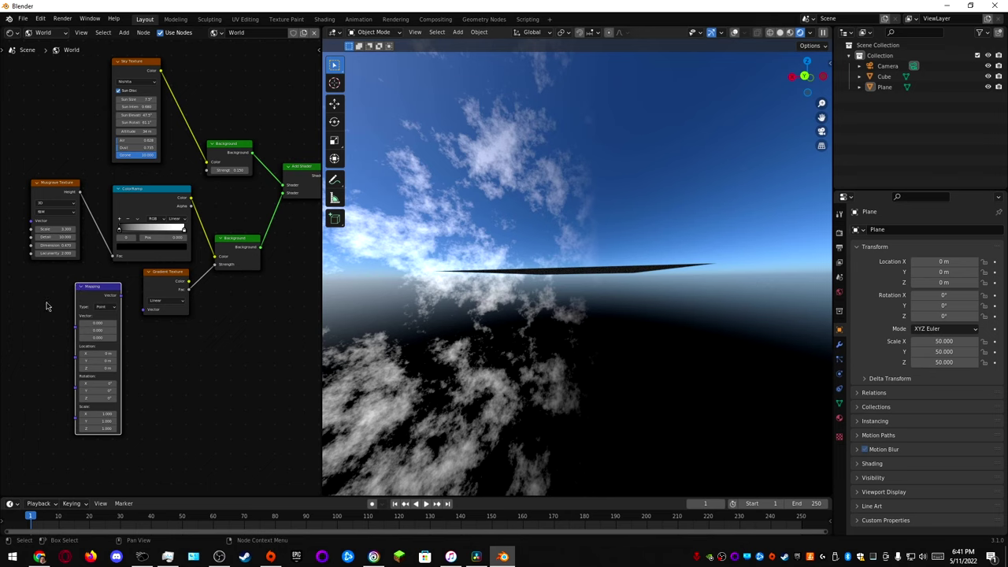
Add a Texture Coordinate node and connect its Generated output to the Mapping node's Vector input.
key(shift+a)
mouse_move(52, 254)
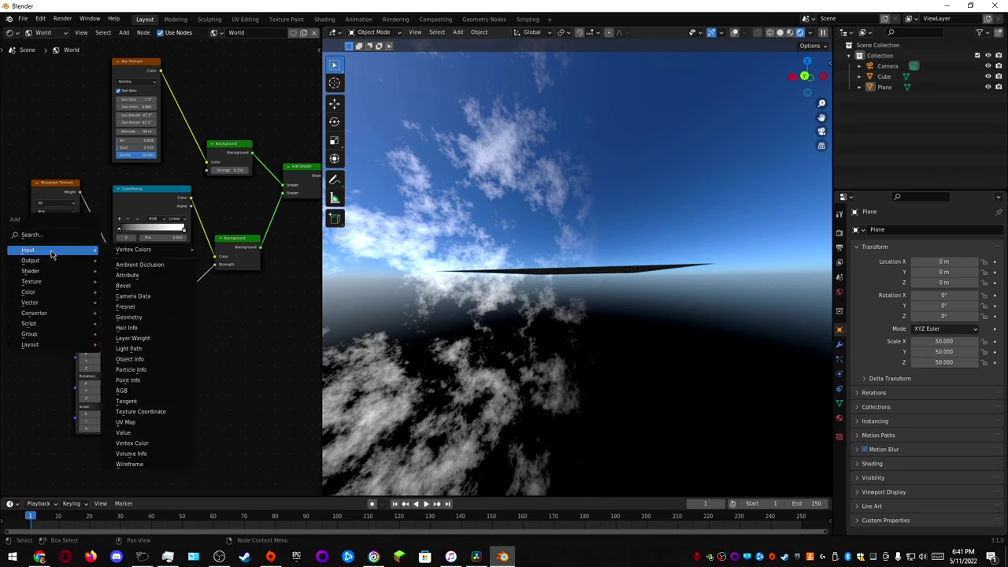
click(162, 411)
click(32, 282)
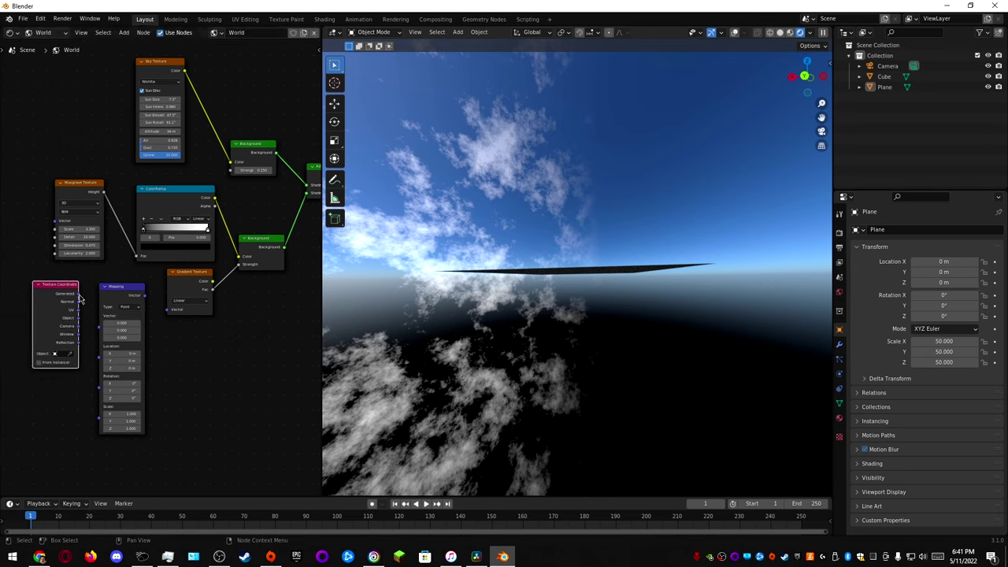
drag(78, 295, 102, 324)
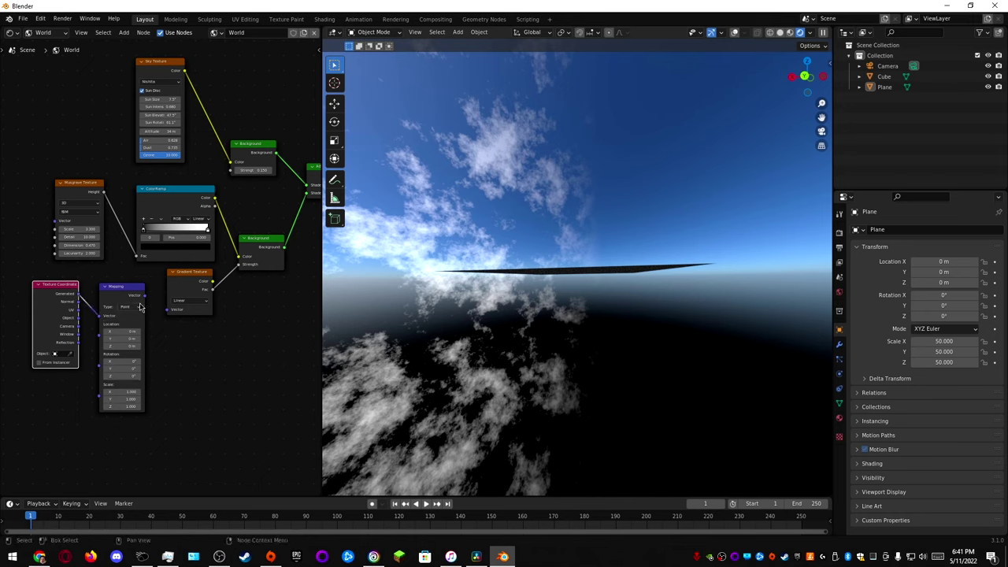
Connect the Mapping node's Vector output to the Gradient Texture's Vector input and set the mapping's Y rotation to 90°.
drag(143, 297, 165, 313)
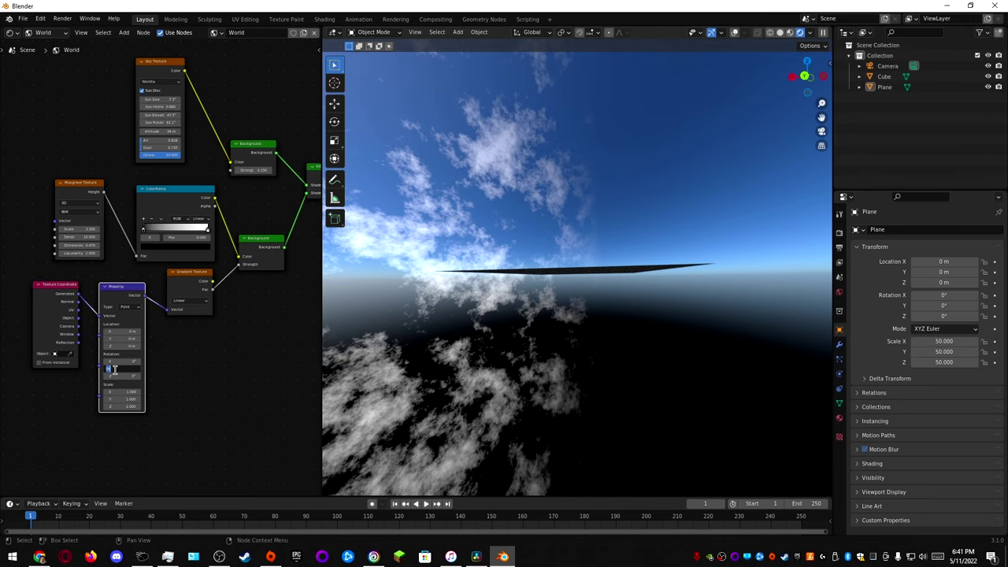
key(Return)
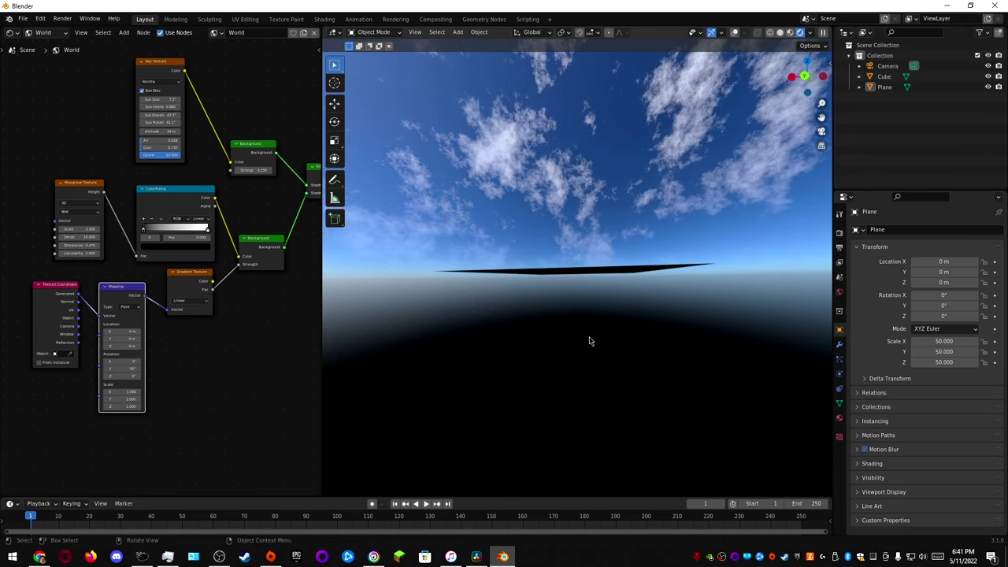
middle_drag(590, 342, 450, 338)
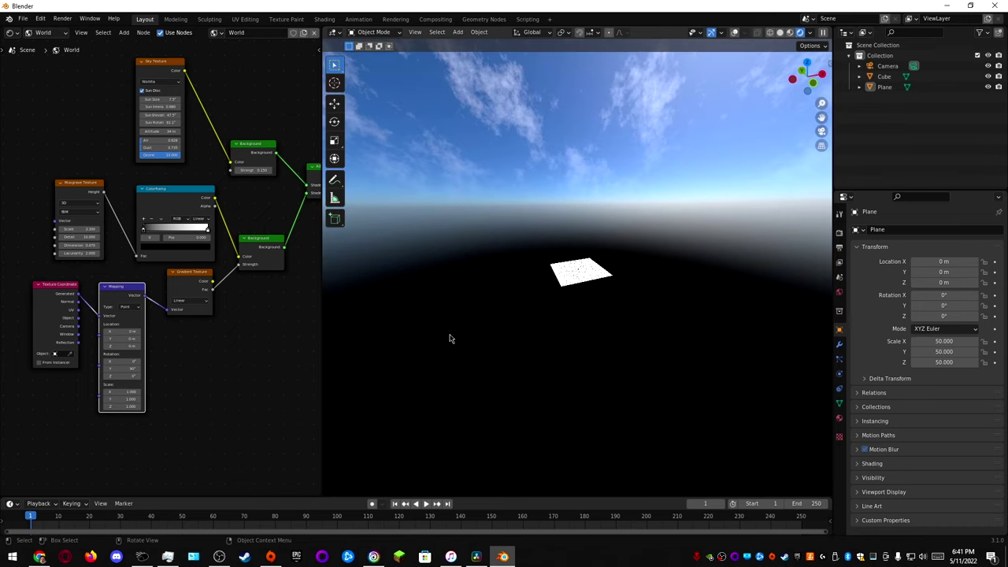
middle_drag(573, 350, 513, 300)
middle_drag(604, 152, 508, 326)
Scale the ground plane up by a factor of 500.
click(509, 325)
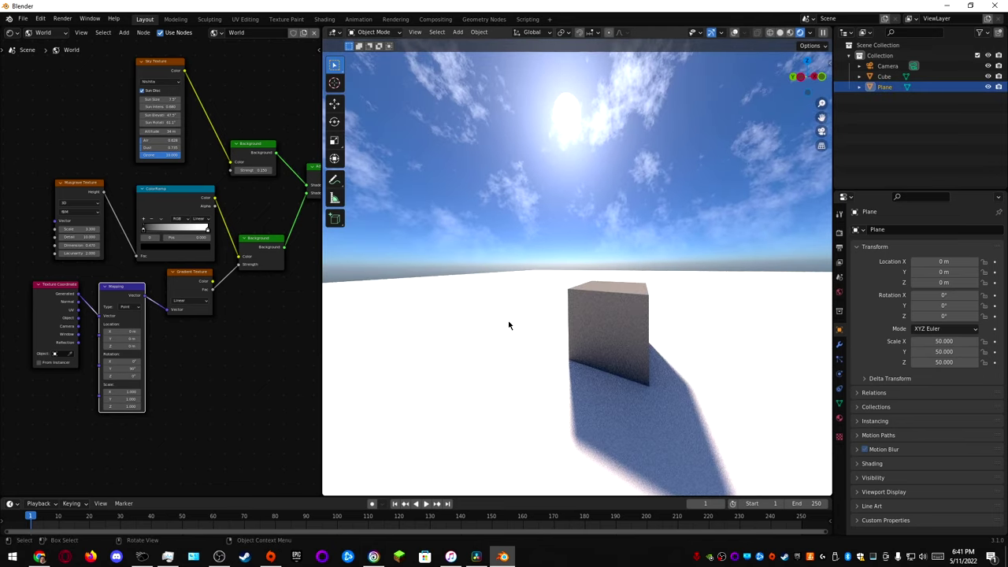
text(s500)
key(Return)
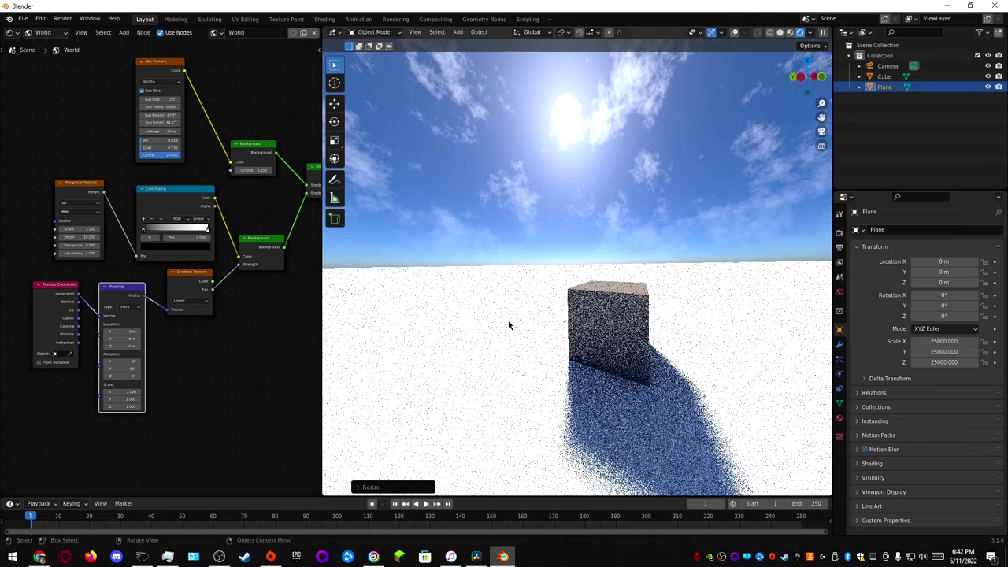
Fine-tune the cloud ColorRamp stops and set the Musgrave Texture's Scale to 2.700.
middle_drag(524, 251, 621, 297)
scroll(622, 286, down, 8)
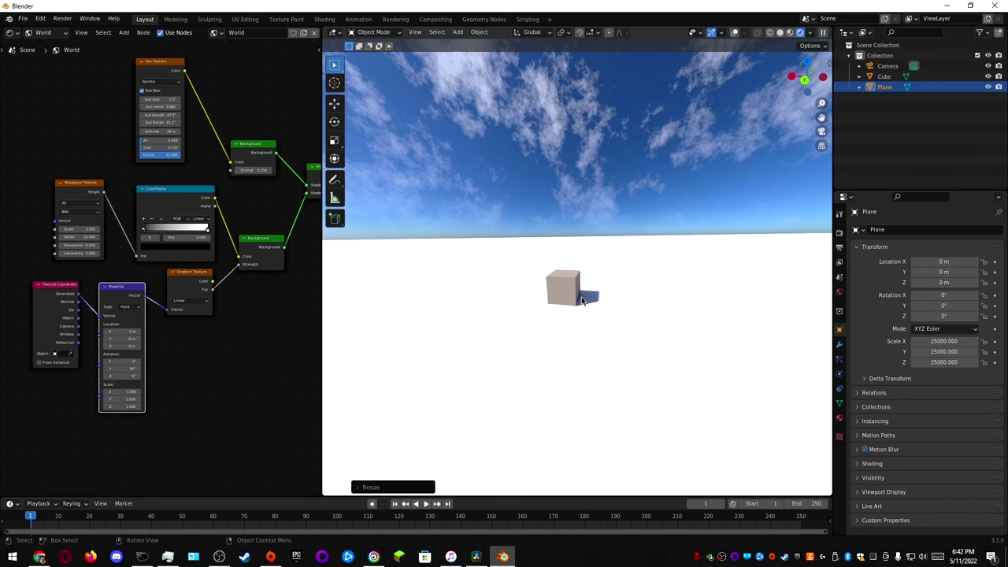
scroll(582, 300, down, 4)
middle_drag(582, 301, 504, 299)
shift+middle_drag(612, 304, 585, 296)
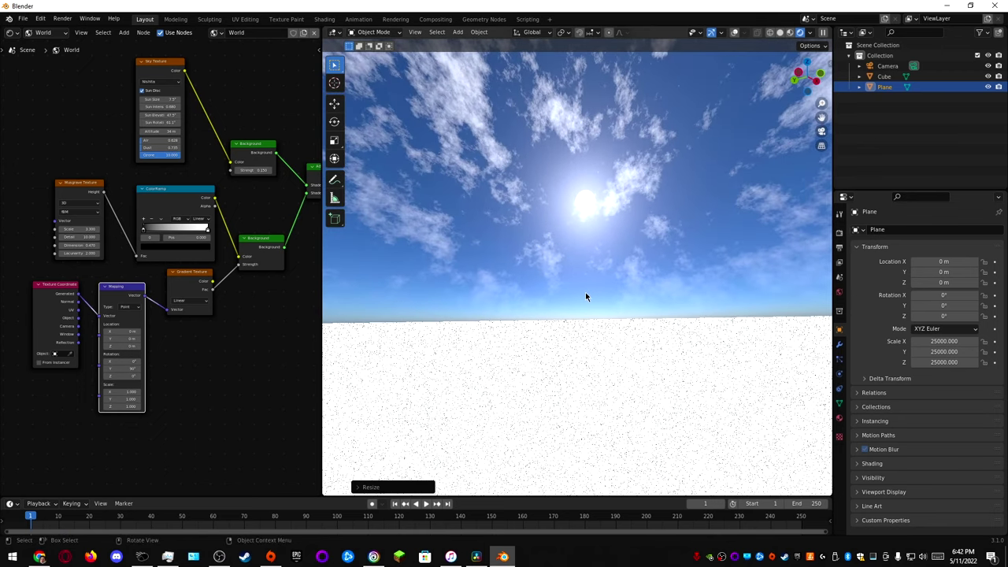
mouse_move(144, 232)
mouse_down()
mouse_move(189, 234)
mouse_move(146, 233)
mouse_up()
drag(207, 231, 252, 234)
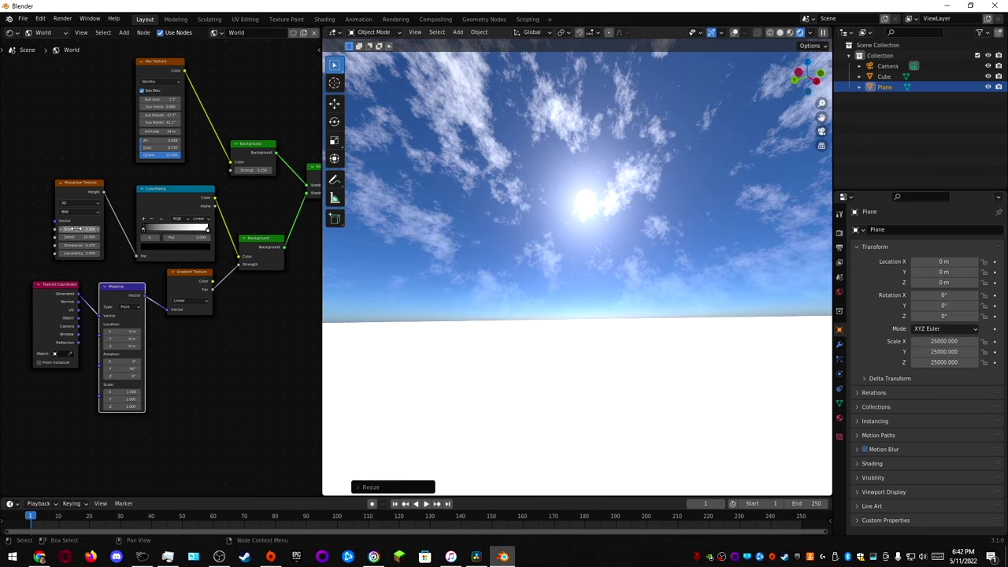
mouse_move(79, 229)
mouse_down()
mouse_move(169, 230)
mouse_move(79, 229)
mouse_up()
Look at the cube and sky through the scene camera and select the Camera object.
middle_drag(630, 307, 606, 218)
scroll(556, 229, up, 5)
click(656, 207)
key(KP_0)
click(888, 65)
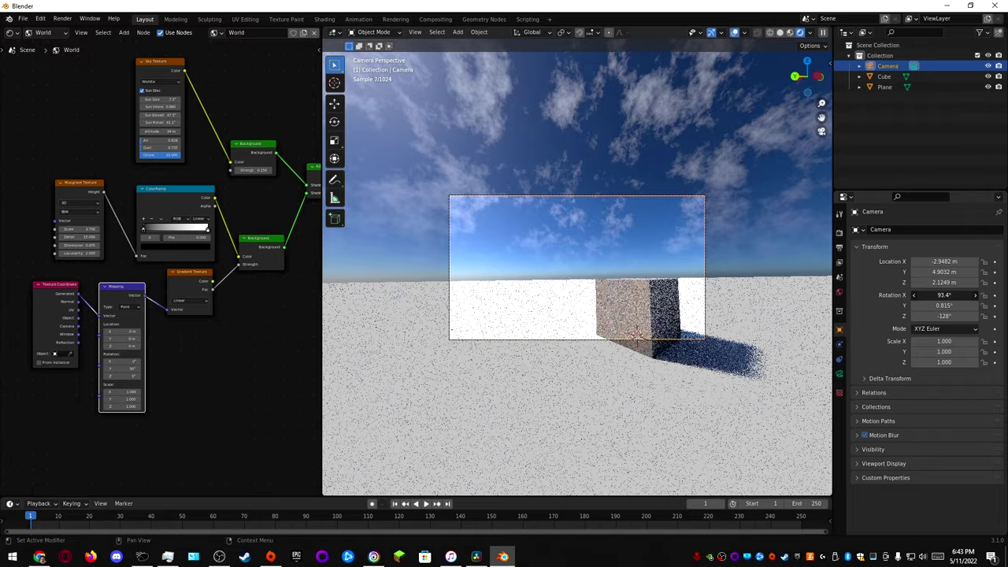
Add a new material to the ground plane and adjust the brightness of its Base Color.
click(225, 36)
click(198, 144)
drag(243, 46, 243, 61)
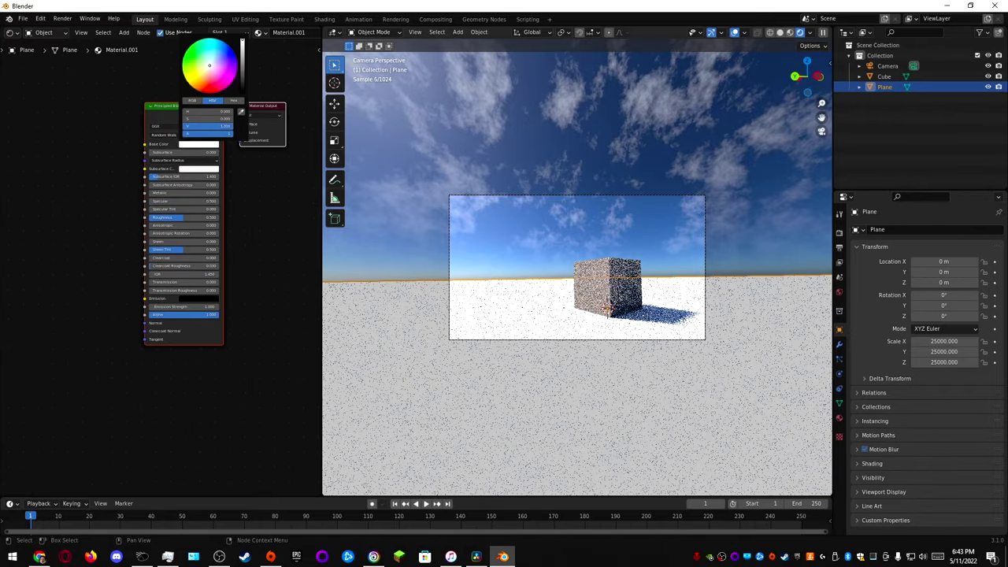
Shorten the camera's focal length to get a wider view of the cube and sky.
click(888, 65)
click(839, 374)
drag(949, 277, 915, 277)
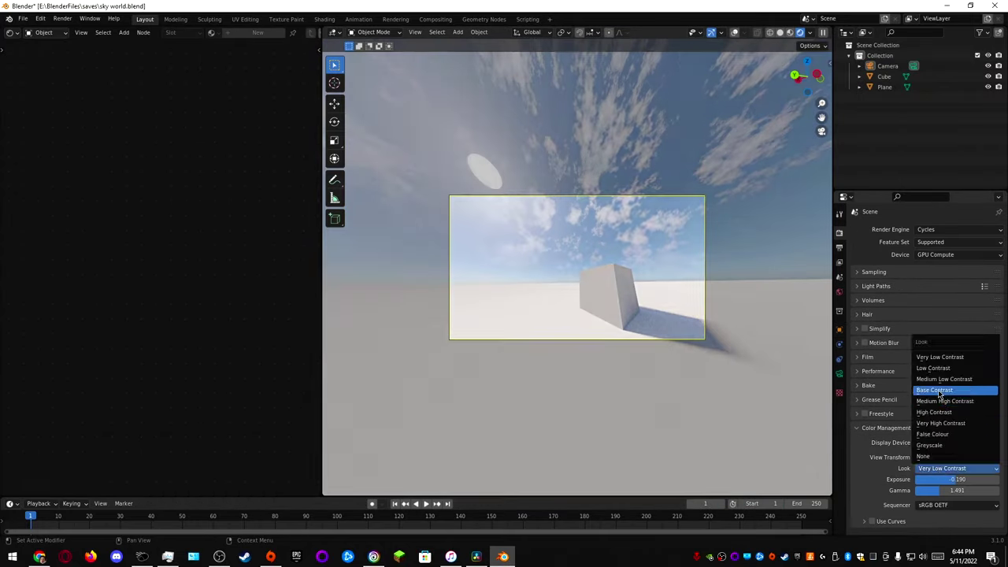
Set the color management Look to Base Contrast and reset Exposure and Gamma to their defaults.
click(939, 393)
key(BackSpace)
key(BackSpace)
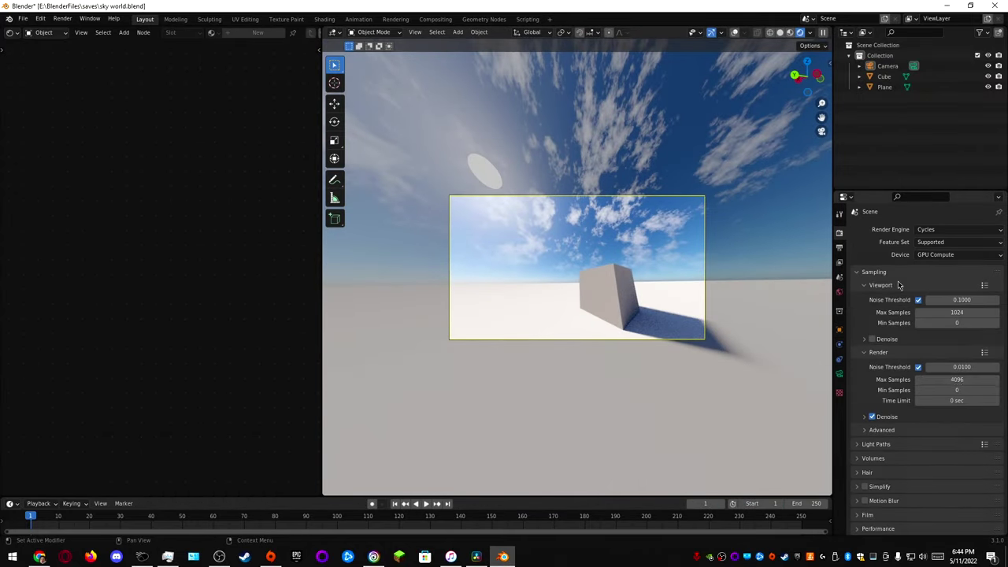